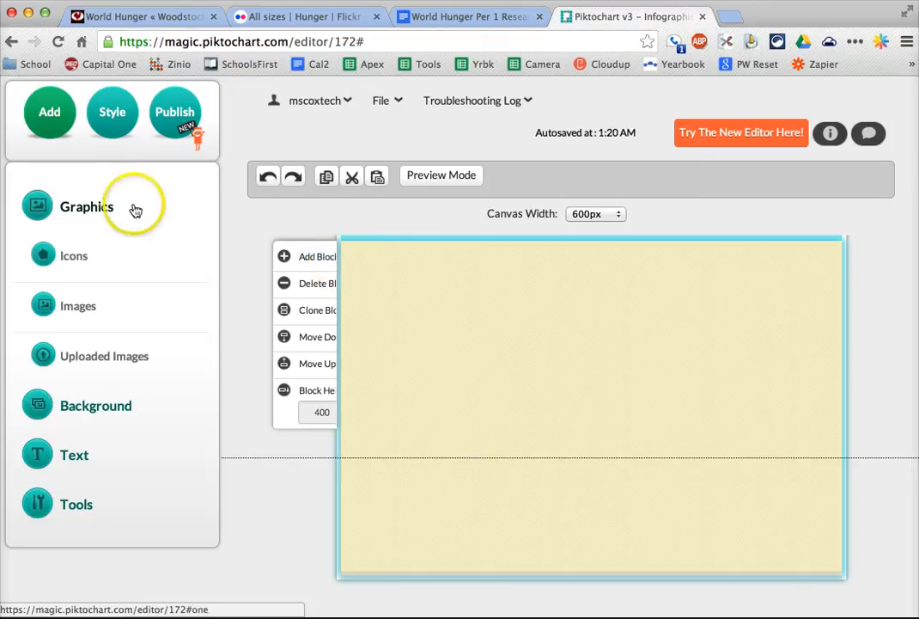
- Add a Header 2 text reading "Sources" at the top centre of the blank cream block
{"action": "left_click", "coordinate": [79, 456]}
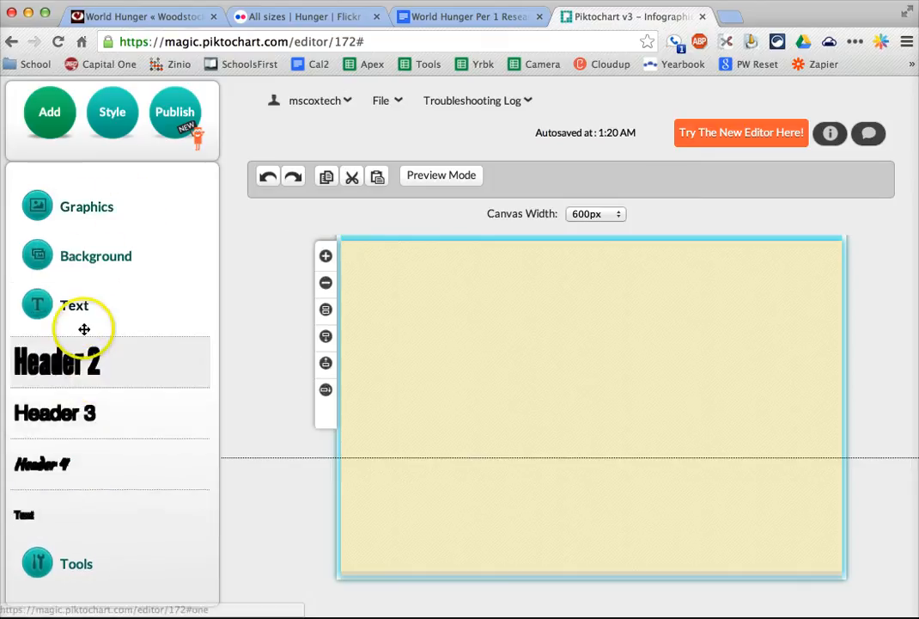
{"action": "left_click_drag", "start_coordinate": [82, 362], "coordinate": [591, 299]}
{"action": "left_click", "coordinate": [591, 281]}
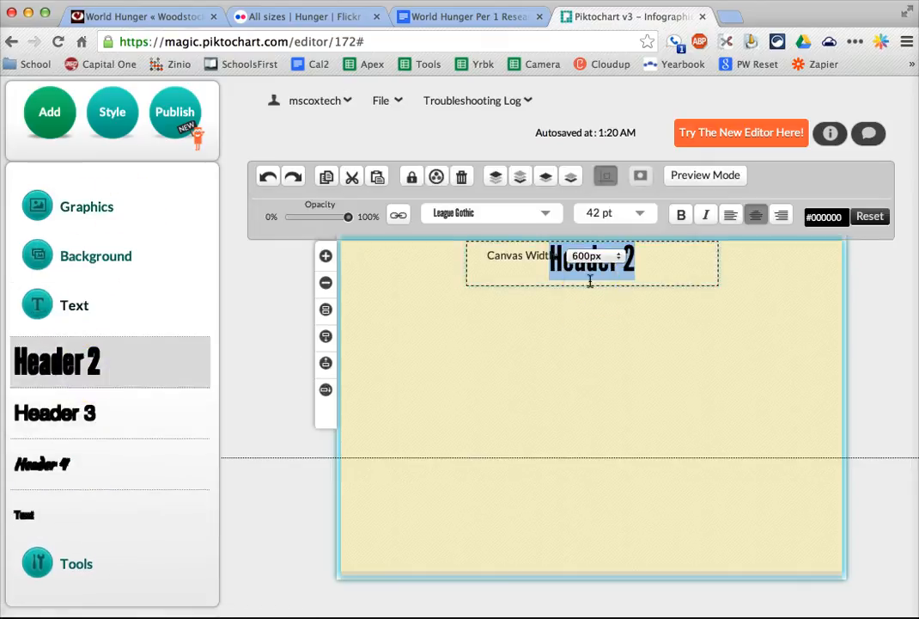
{"action": "type", "text": "Sources"}
{"action": "left_click", "coordinate": [620, 454]}
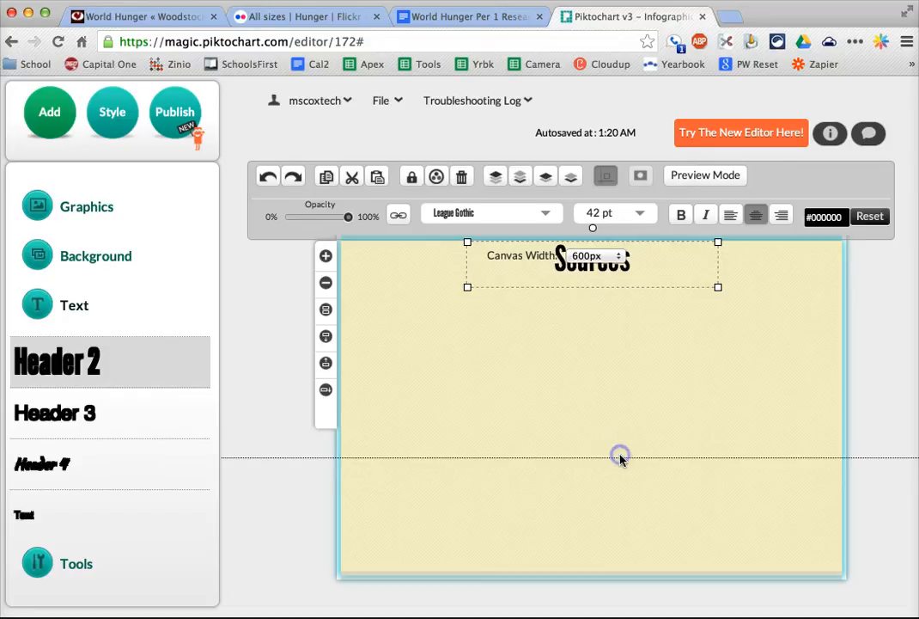
{"action": "scroll", "coordinate": [619, 438], "scroll_direction": "up", "scroll_amount": 3}
{"action": "left_click", "coordinate": [593, 362]}
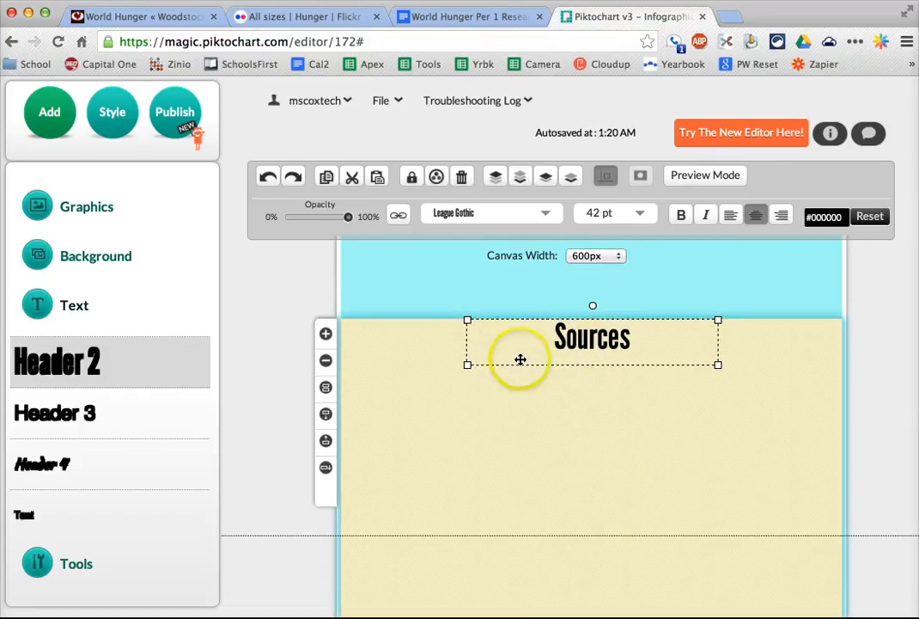
{"action": "left_click", "coordinate": [571, 391]}
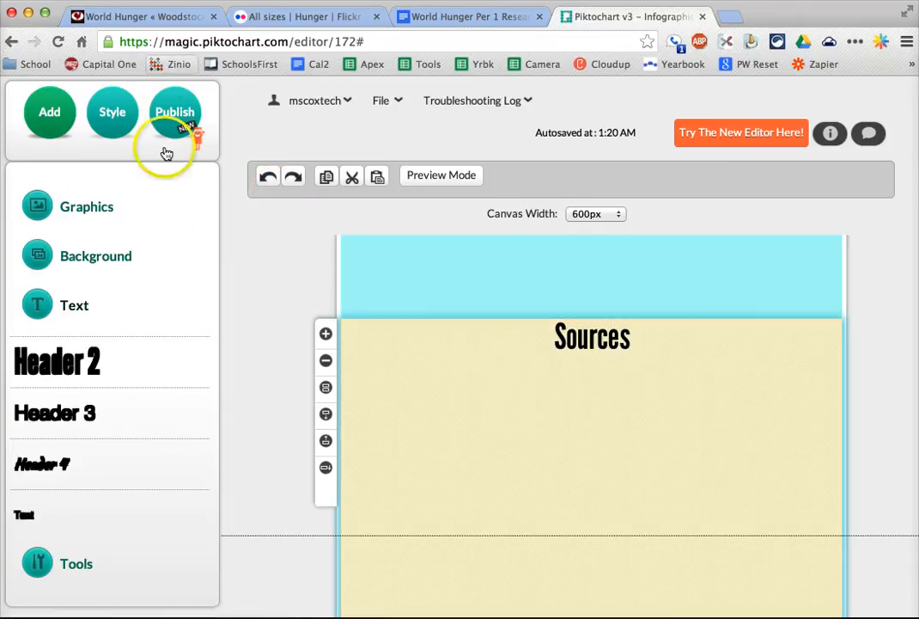
- Add a body text box below the Sources heading and enlarge it to span most of the block's width
{"action": "left_click", "coordinate": [73, 305]}
{"action": "left_click", "coordinate": [74, 304]}
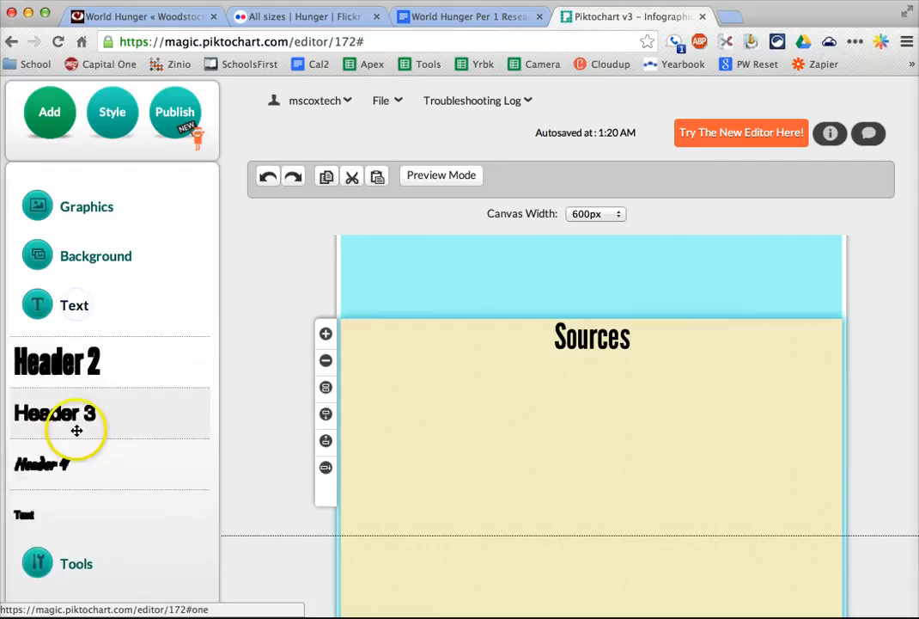
{"action": "left_click", "coordinate": [37, 521]}
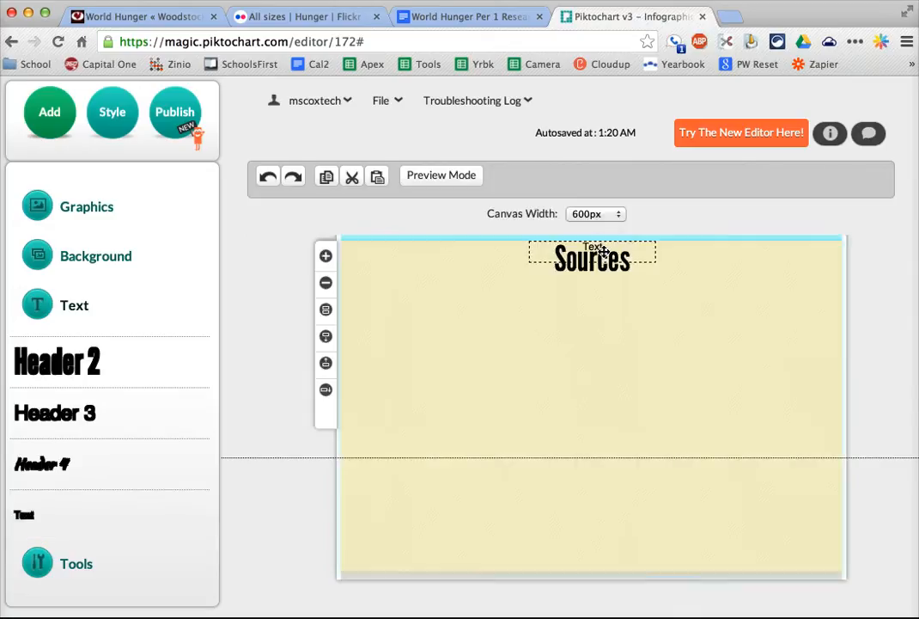
{"action": "left_click_drag", "start_coordinate": [609, 244], "coordinate": [762, 442]}
{"action": "left_click", "coordinate": [541, 316]}
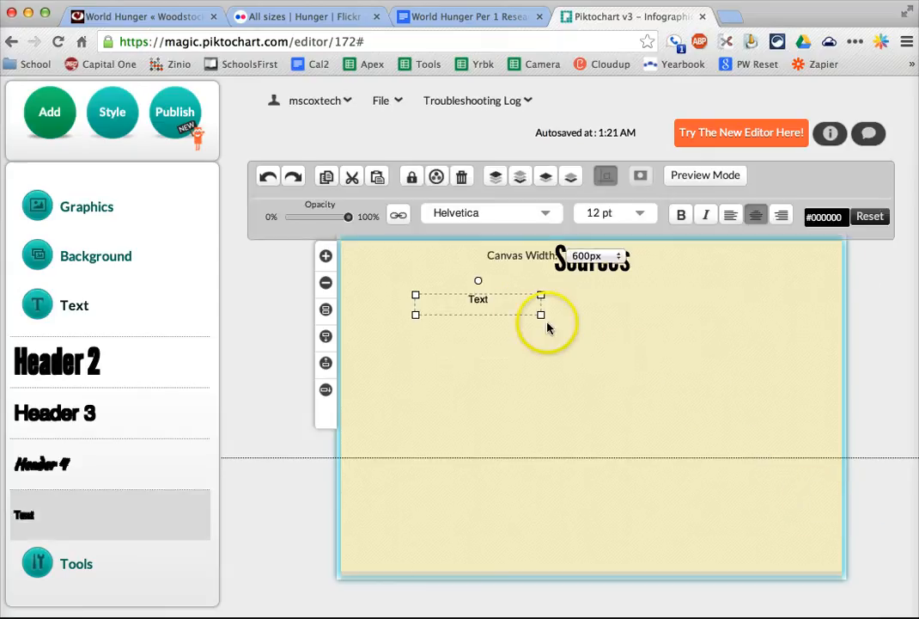
{"action": "left_click_drag", "start_coordinate": [543, 315], "coordinate": [751, 442]}
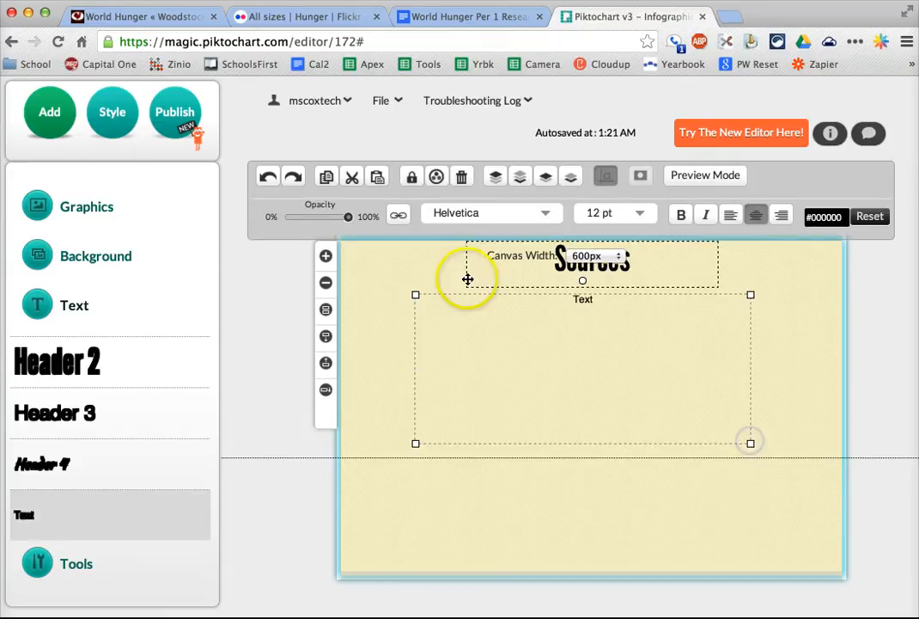
- Format the new text box as 20 pt, left-aligned text and clear its placeholder wording
{"action": "left_click", "coordinate": [629, 215]}
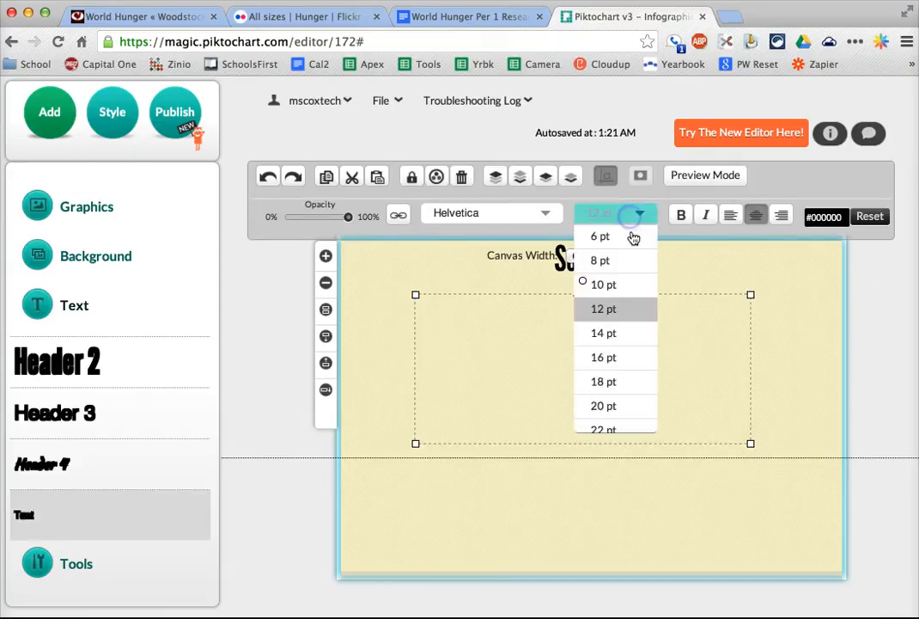
{"action": "left_click", "coordinate": [633, 404]}
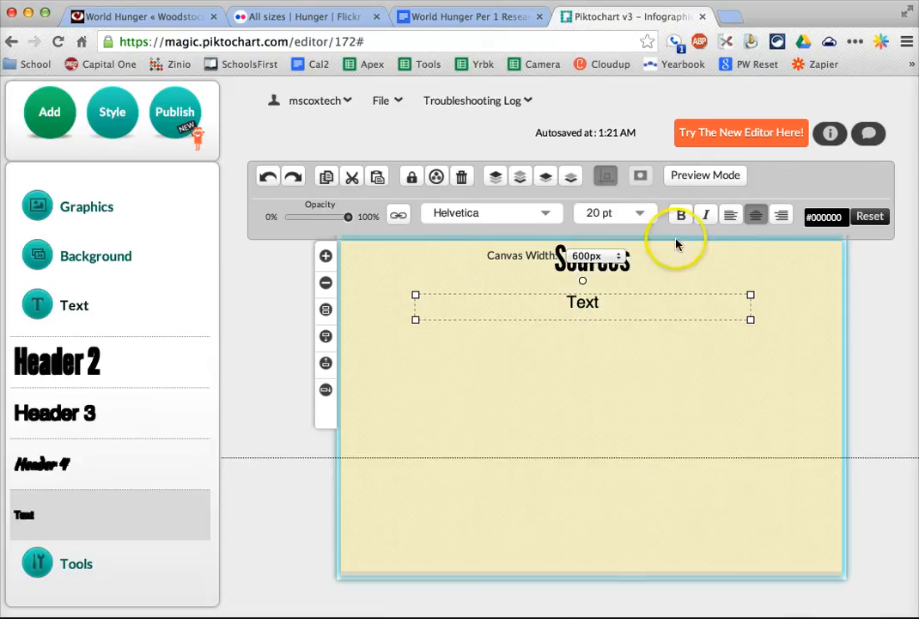
{"action": "left_click", "coordinate": [730, 216]}
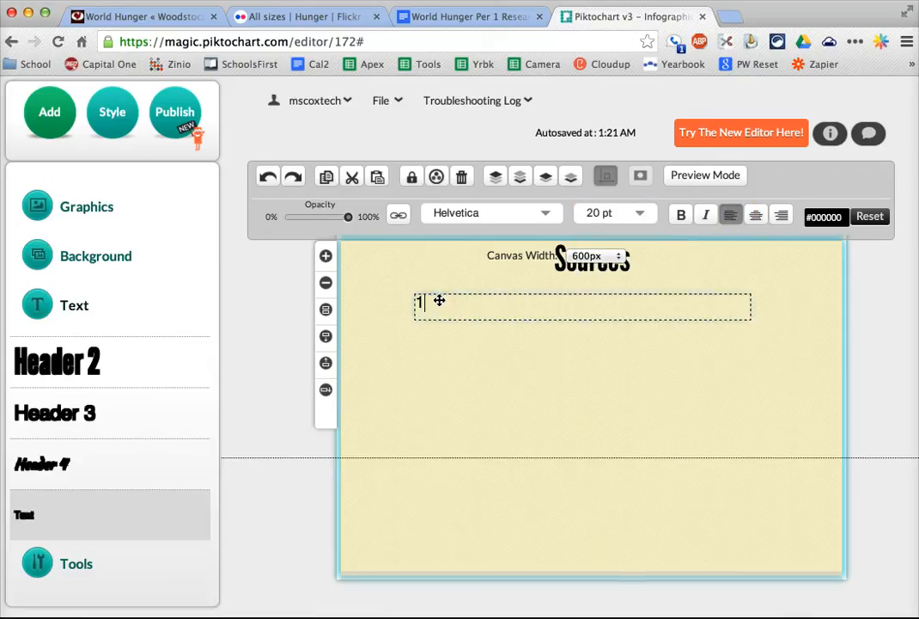
{"action": "key", "text": "BackSpace"}
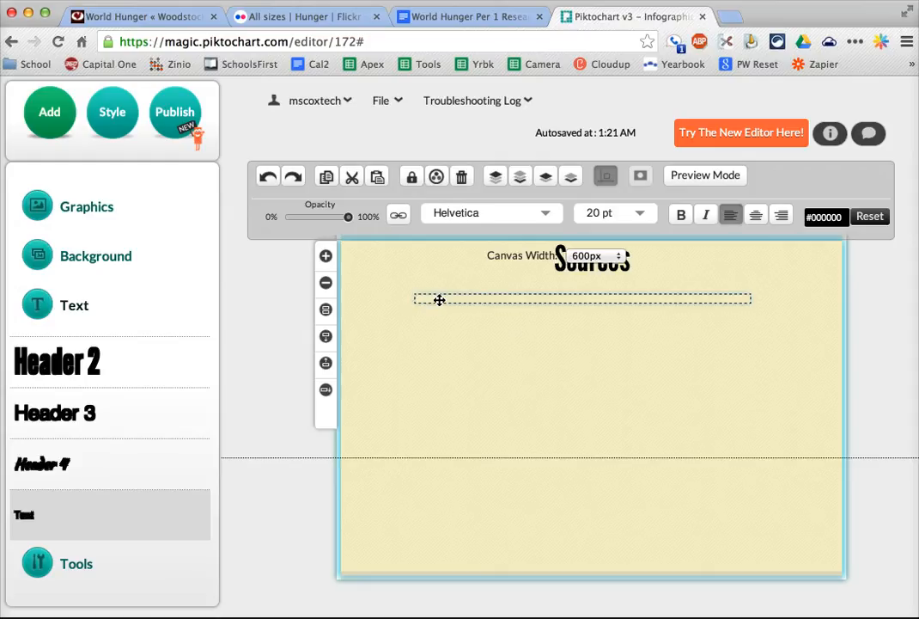
{"action": "type", "text": "S"}
{"action": "key", "text": "BackSpace"}
- Copy the web address of the World Hunger article on woodstocksanctuary.org and select the article's title
{"action": "left_click", "coordinate": [126, 15]}
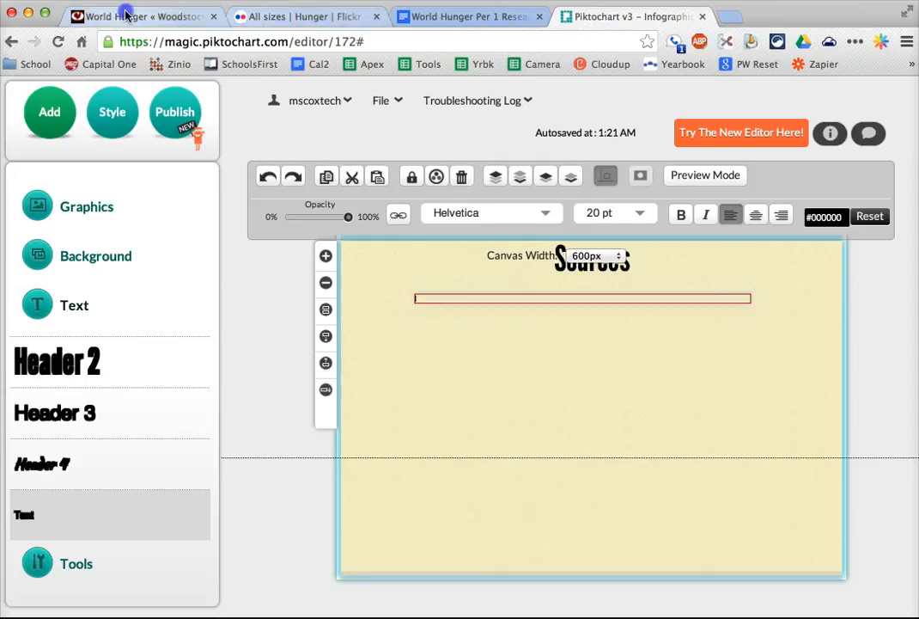
{"action": "left_click", "coordinate": [206, 38]}
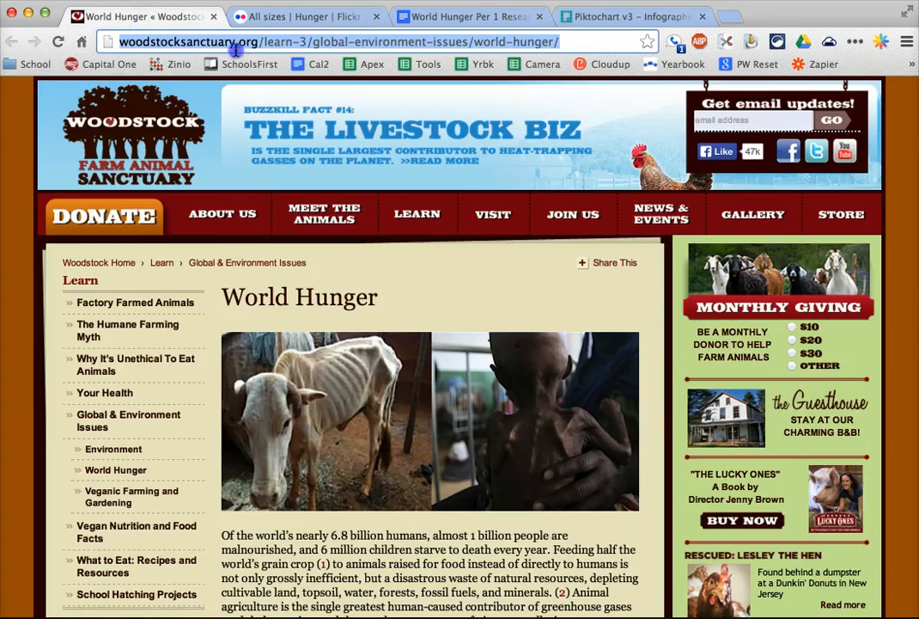
{"action": "triple_click", "coordinate": [243, 296]}
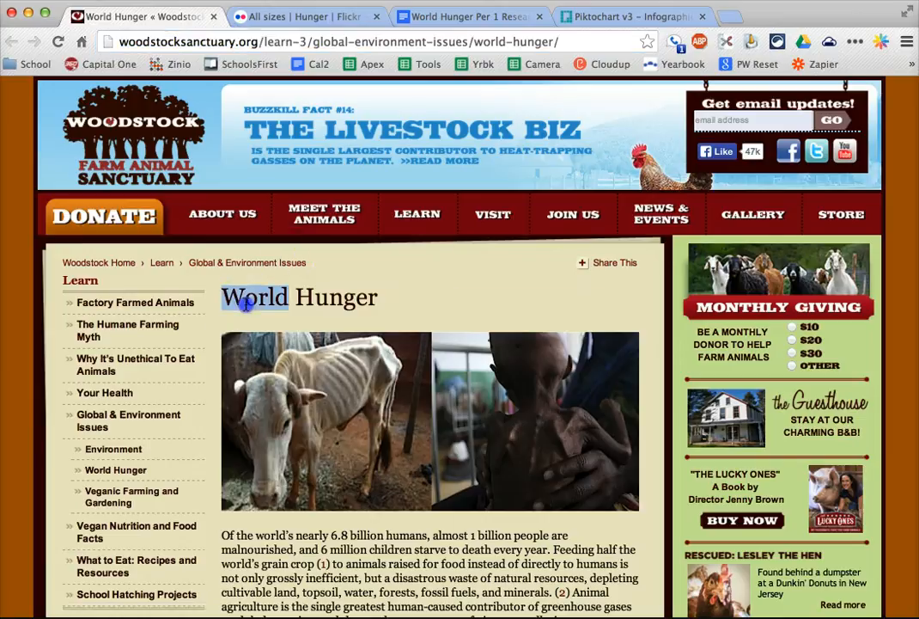
- Return to Piktochart and enter "World Hunger" in the empty text box, followed by blank lines
{"action": "left_click", "coordinate": [630, 17]}
{"action": "left_click", "coordinate": [523, 324]}
{"action": "type", "text": "World H"}
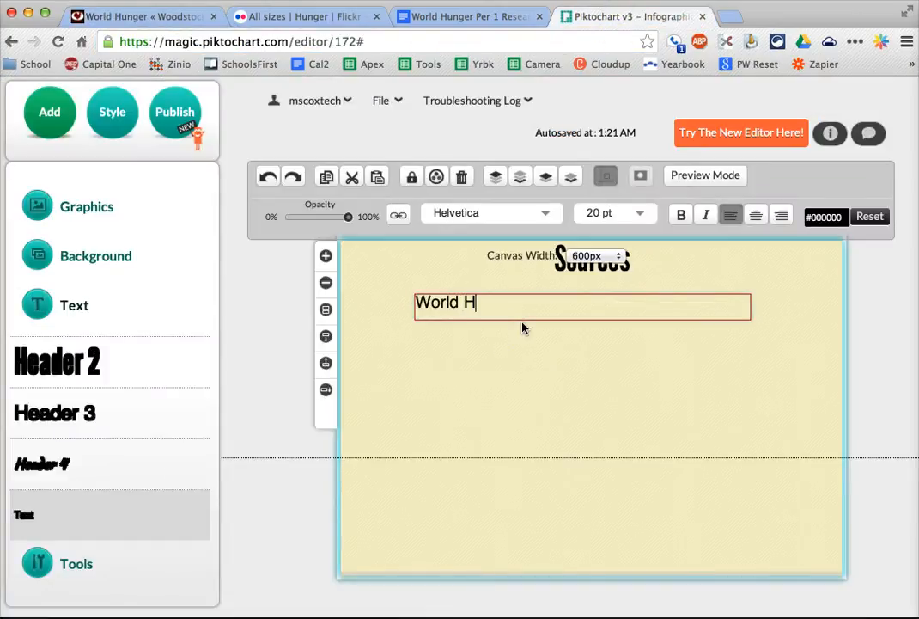
{"action": "type", "text": "unger"}
{"action": "key", "text": "Return"}
{"action": "key", "text": "Return"}
{"action": "key", "text": "Return"}
{"action": "key", "text": "Return"}
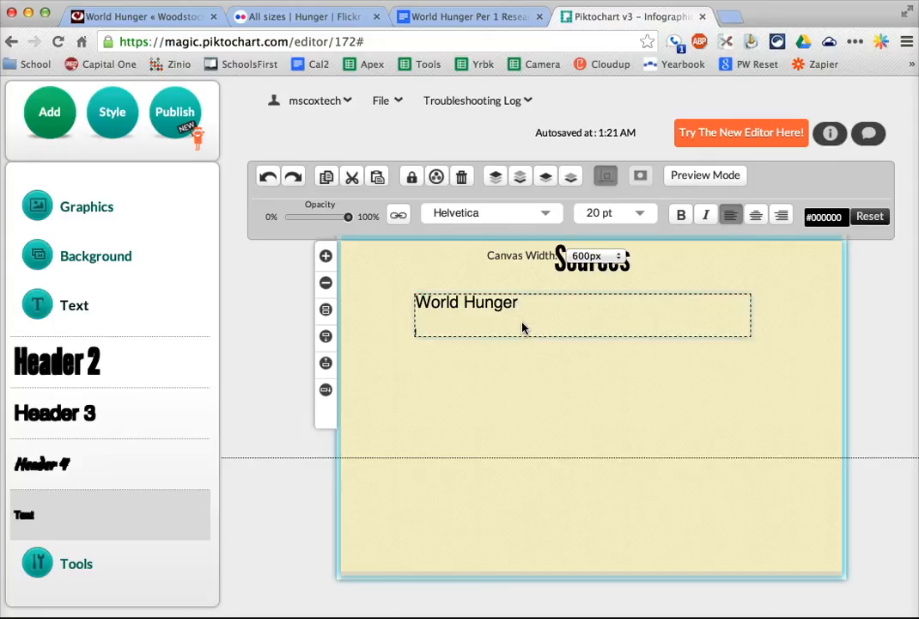
- Hyperlink the World Hunger text box to the copied woodstocksanctuary.org article address
{"action": "left_click_drag", "start_coordinate": [501, 371], "coordinate": [410, 302]}
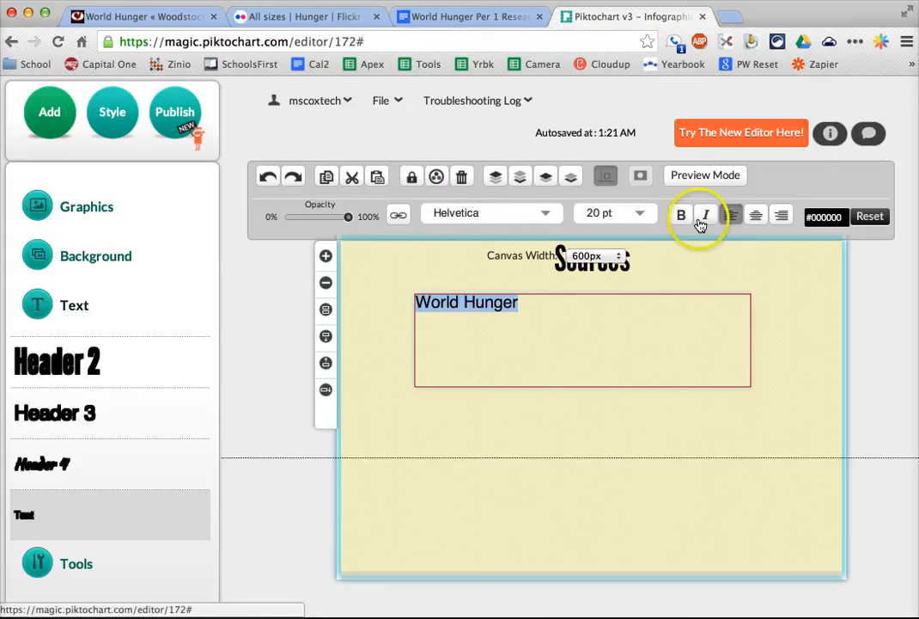
{"action": "left_click", "coordinate": [404, 223]}
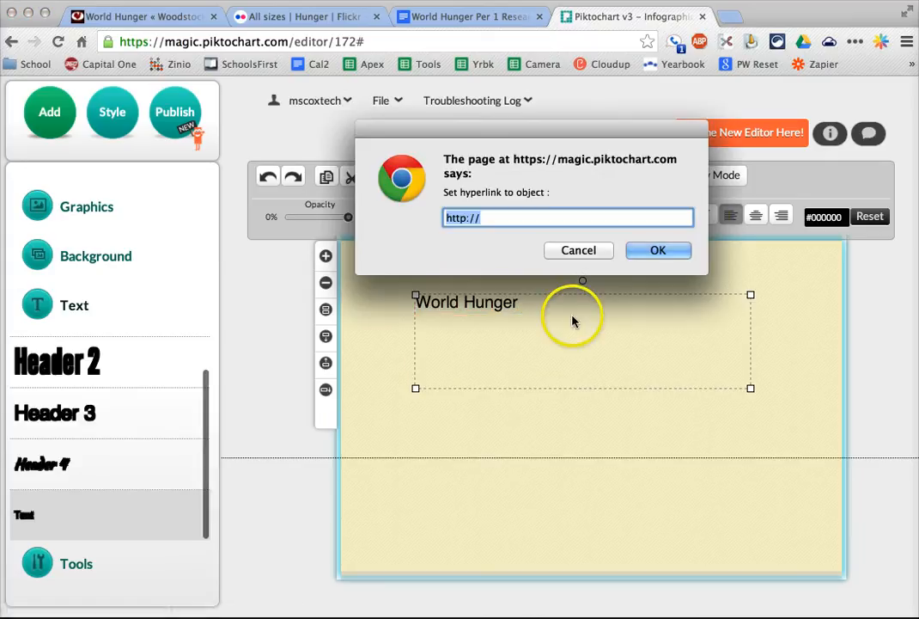
{"action": "key", "text": "super+v"}
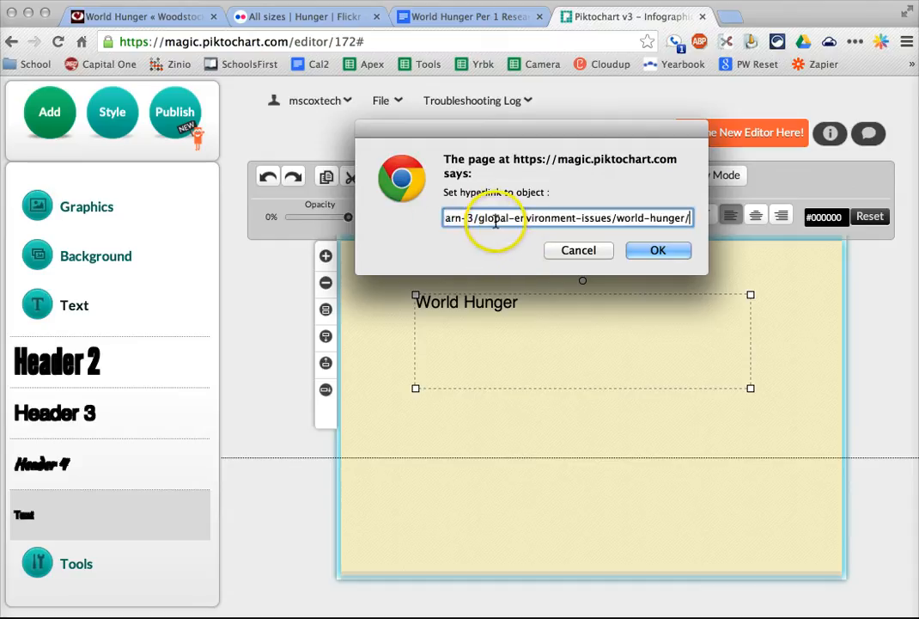
{"action": "left_click", "coordinate": [659, 250]}
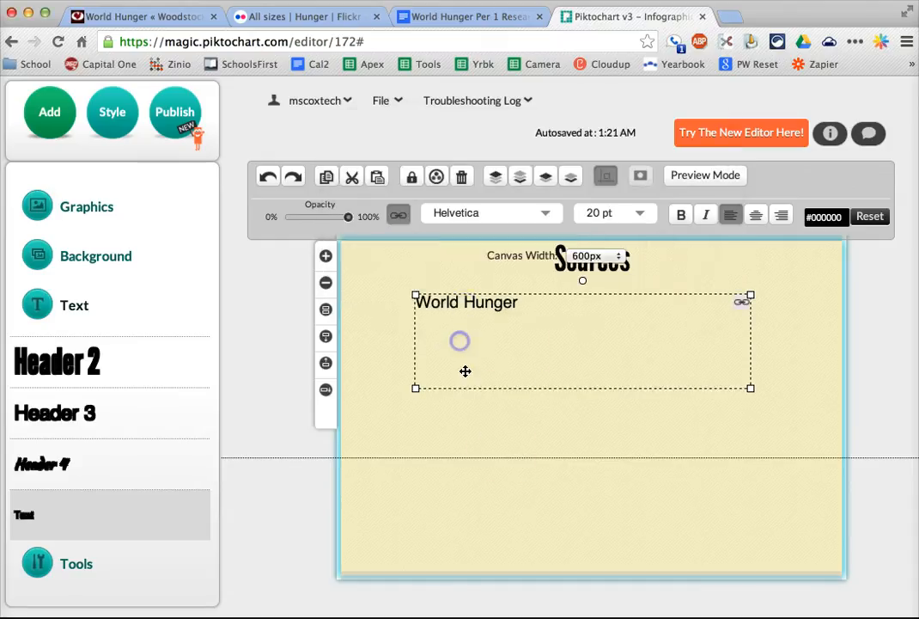
{"action": "left_click", "coordinate": [505, 449]}
- Shrink the World Hunger text box to the height of its single line of text
{"action": "left_click", "coordinate": [456, 301]}
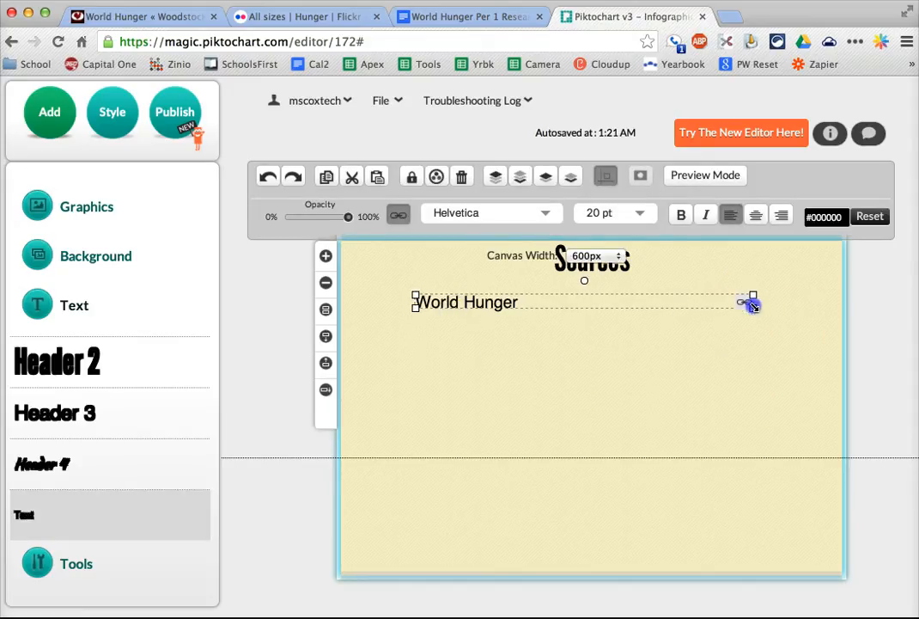
{"action": "left_click", "coordinate": [724, 361]}
{"action": "left_click", "coordinate": [508, 297]}
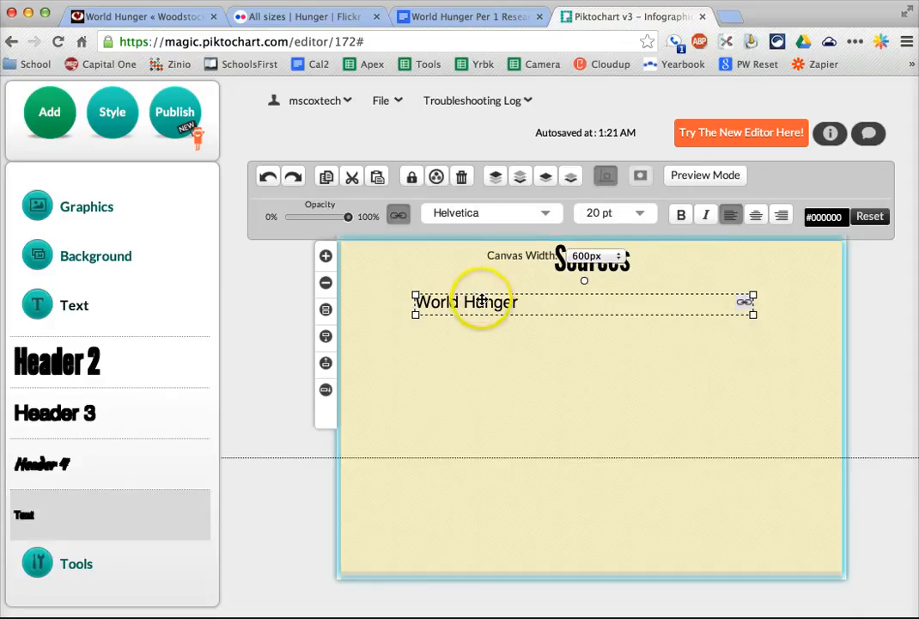
{"action": "left_click", "coordinate": [472, 408]}
{"action": "left_click", "coordinate": [483, 306]}
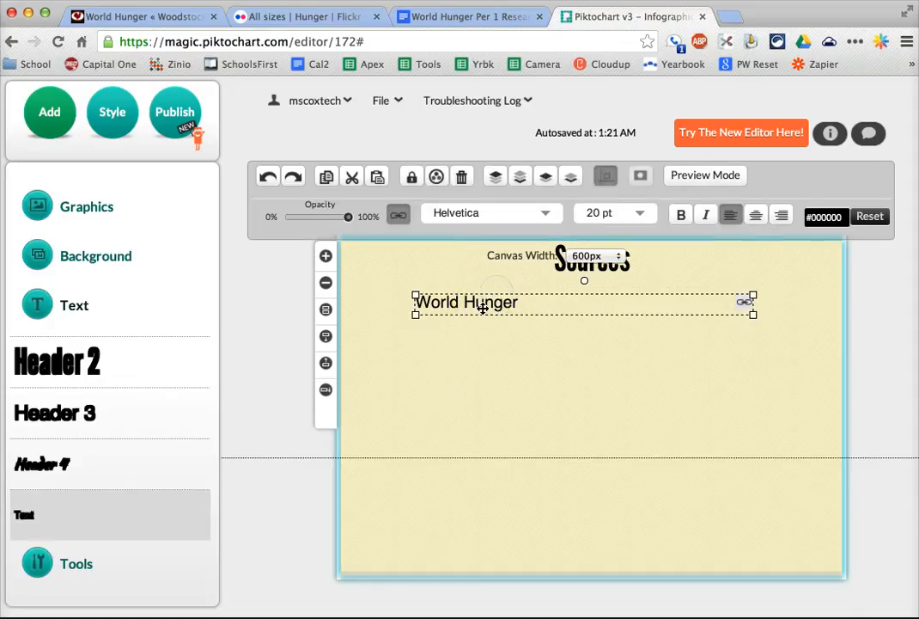
- Duplicate the linked World Hunger text box directly below the original and replace its wording with "sdfjsldfkjlskdf"
{"action": "left_click_drag", "start_coordinate": [483, 308], "coordinate": [613, 389]}
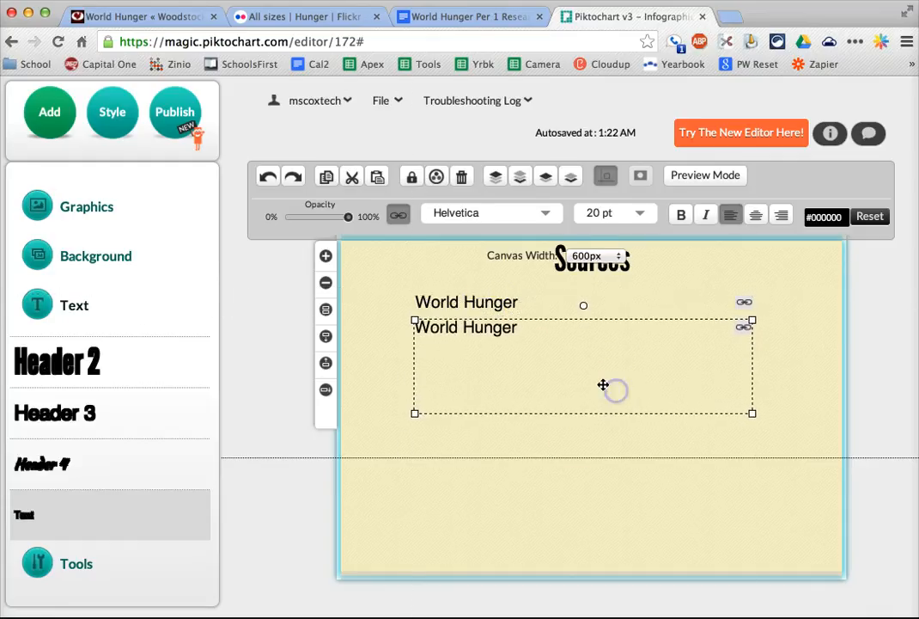
{"action": "double_click", "coordinate": [474, 329]}
{"action": "type", "text": "sdfjsldfkjlskdf"}
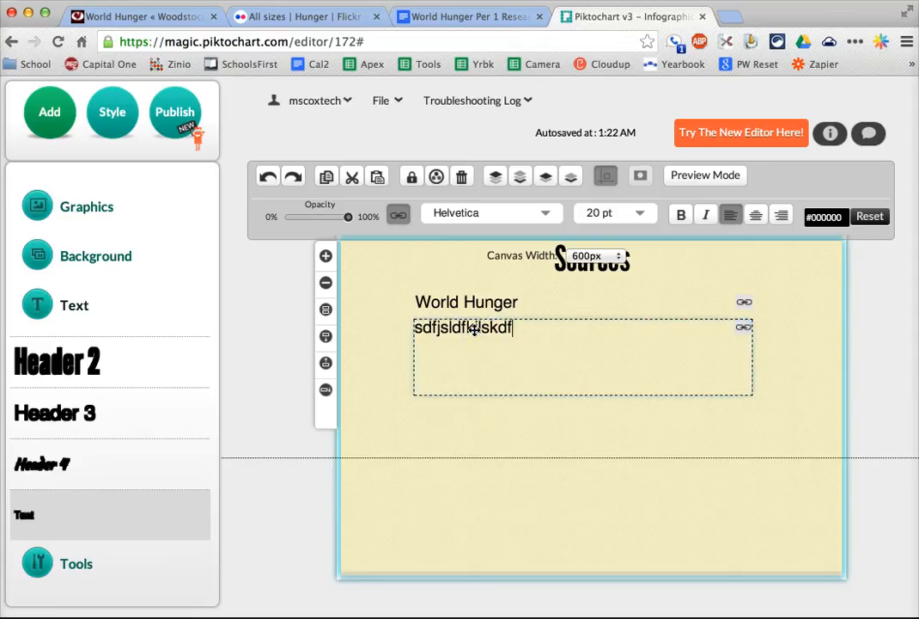
- Set the hyperlink of the second source line to the placeholder "s" and deselect the text box
{"action": "left_click", "coordinate": [397, 218]}
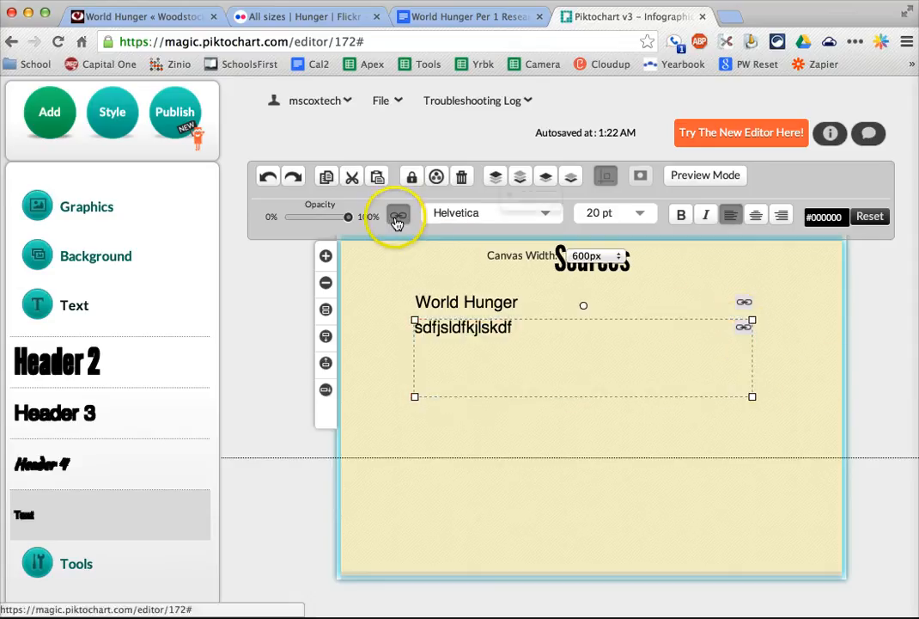
{"action": "type", "text": "sfdlkjsdflkj"}
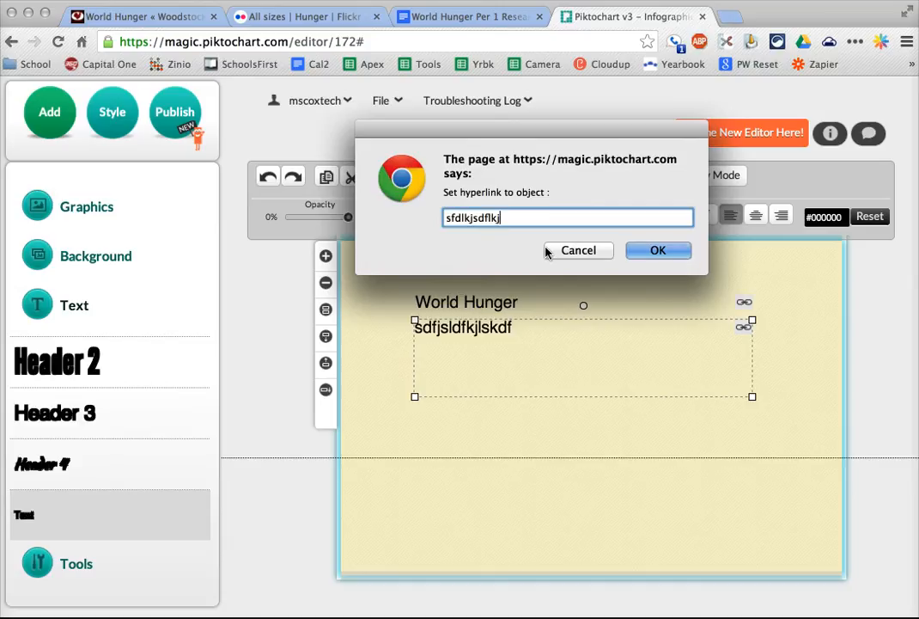
{"action": "key", "text": "Return"}
{"action": "left_click", "coordinate": [634, 406]}
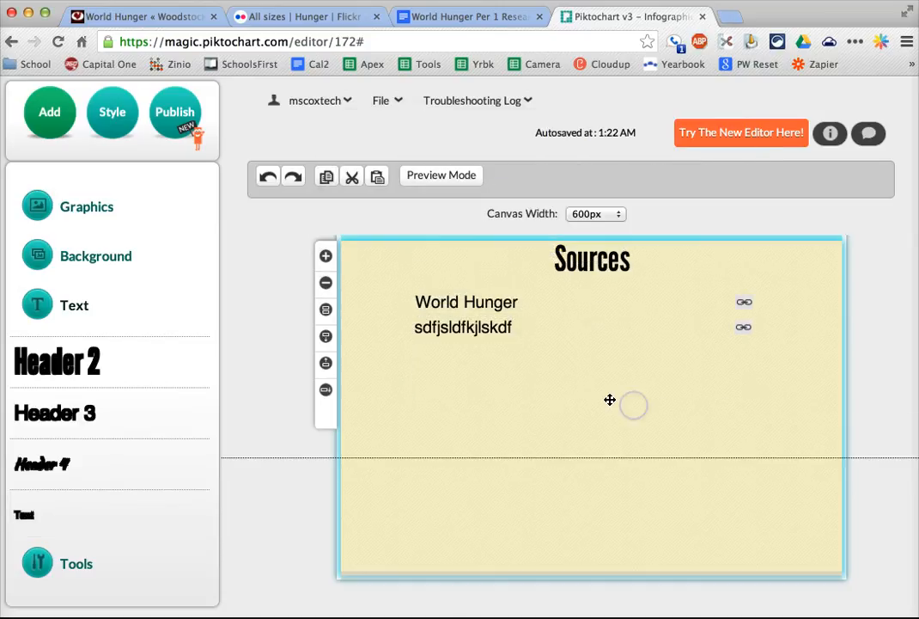
- Replace the woodstocksanctuary.org address in the parentheses after the animals quote with the source title "World Hunger"
{"action": "scroll", "coordinate": [439, 309], "scroll_direction": "up", "scroll_amount": 2}
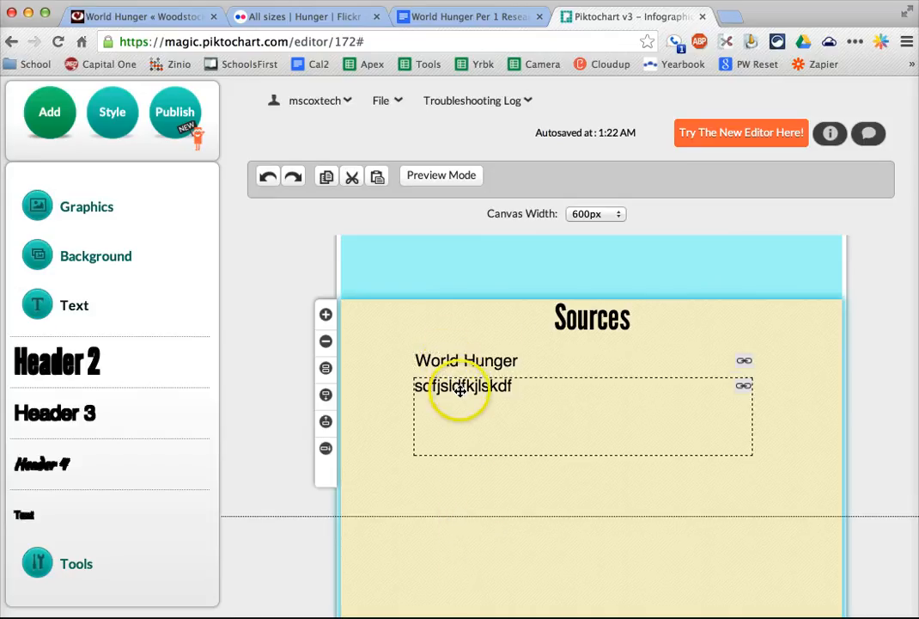
{"action": "scroll", "coordinate": [531, 468], "scroll_direction": "up", "scroll_amount": 3}
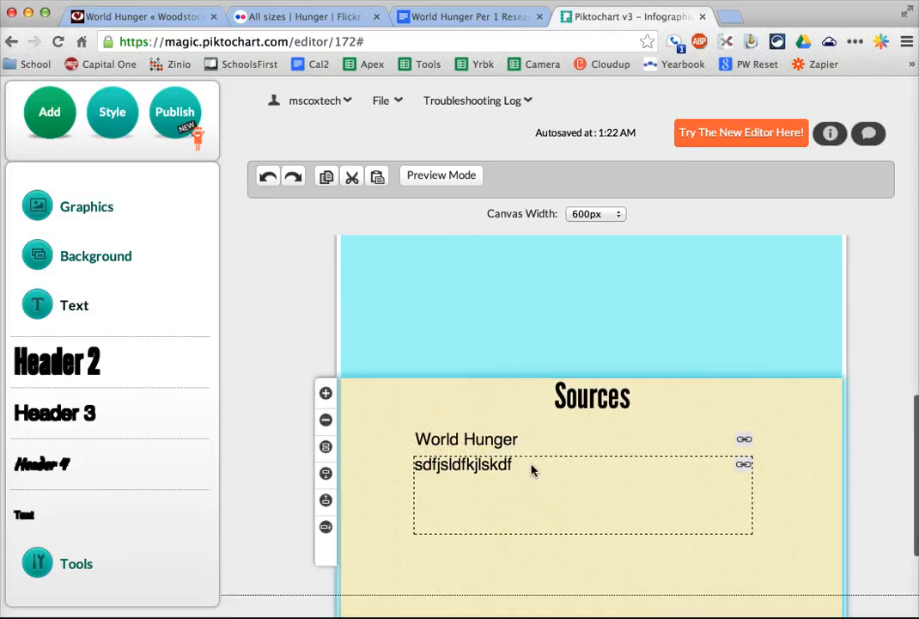
{"action": "scroll", "coordinate": [531, 470], "scroll_direction": "up", "scroll_amount": 5}
{"action": "scroll", "coordinate": [531, 470], "scroll_direction": "down", "scroll_amount": 5}
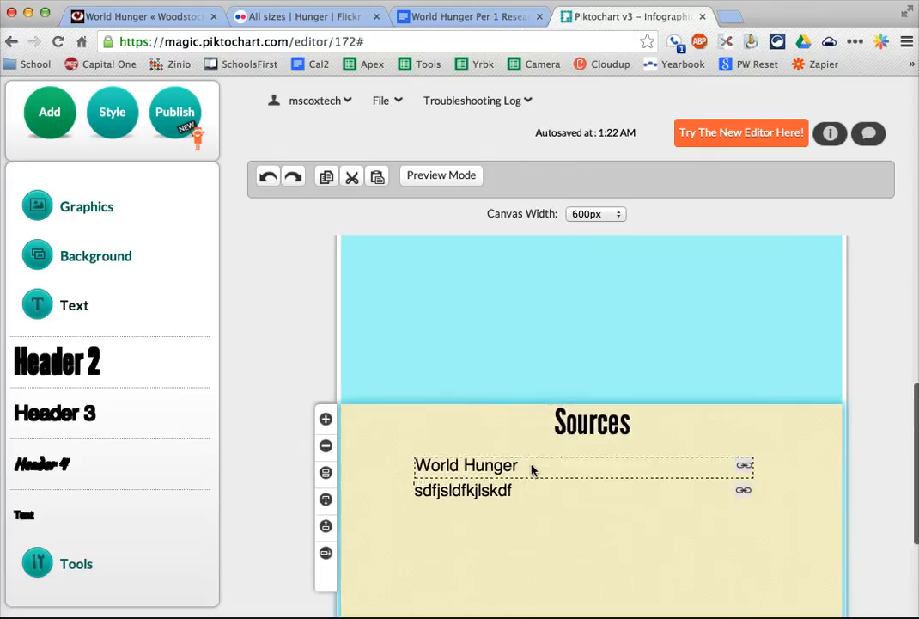
{"action": "scroll", "coordinate": [531, 468], "scroll_direction": "up", "scroll_amount": 3}
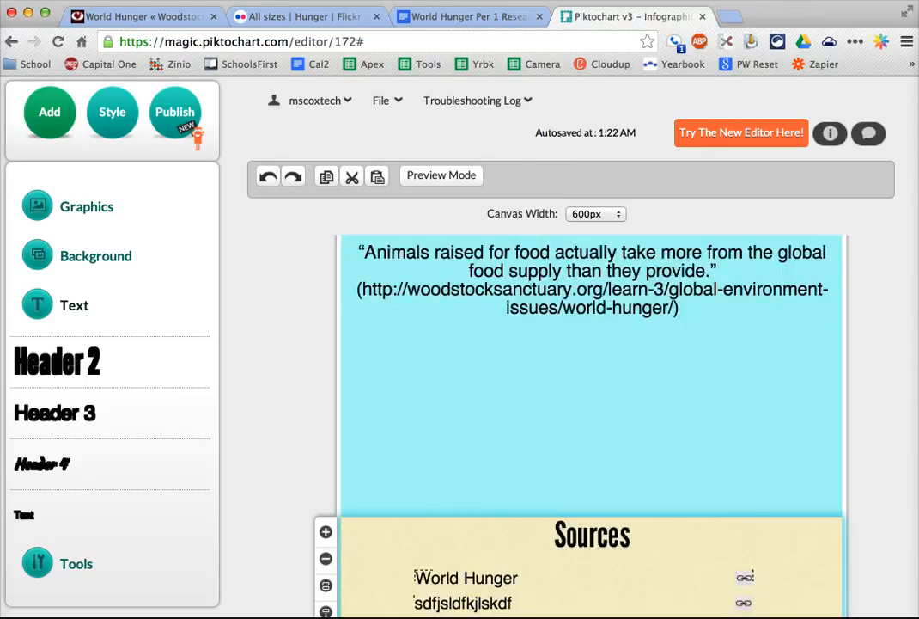
{"action": "left_click", "coordinate": [524, 298]}
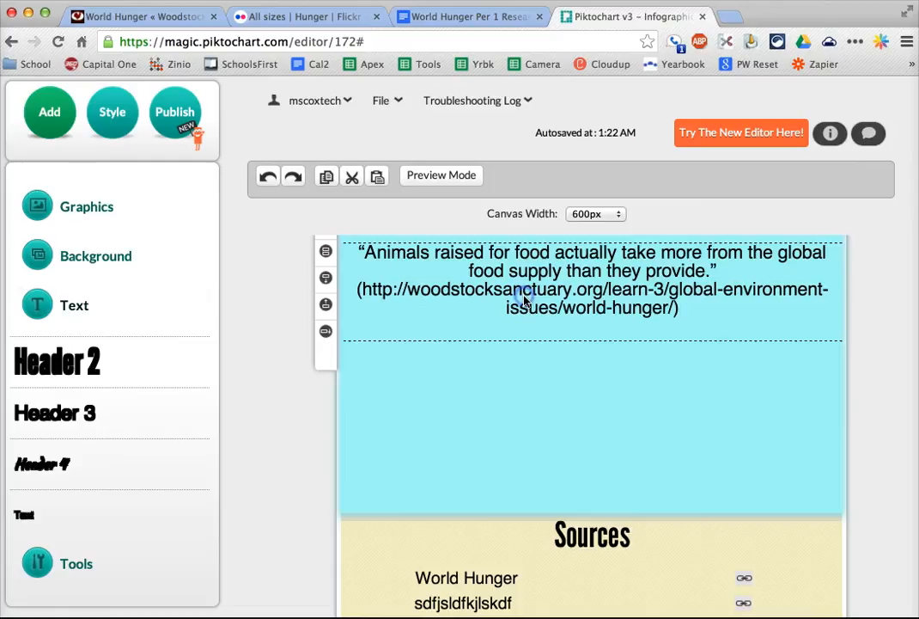
{"action": "left_click", "coordinate": [399, 294]}
{"action": "double_click", "coordinate": [364, 286]}
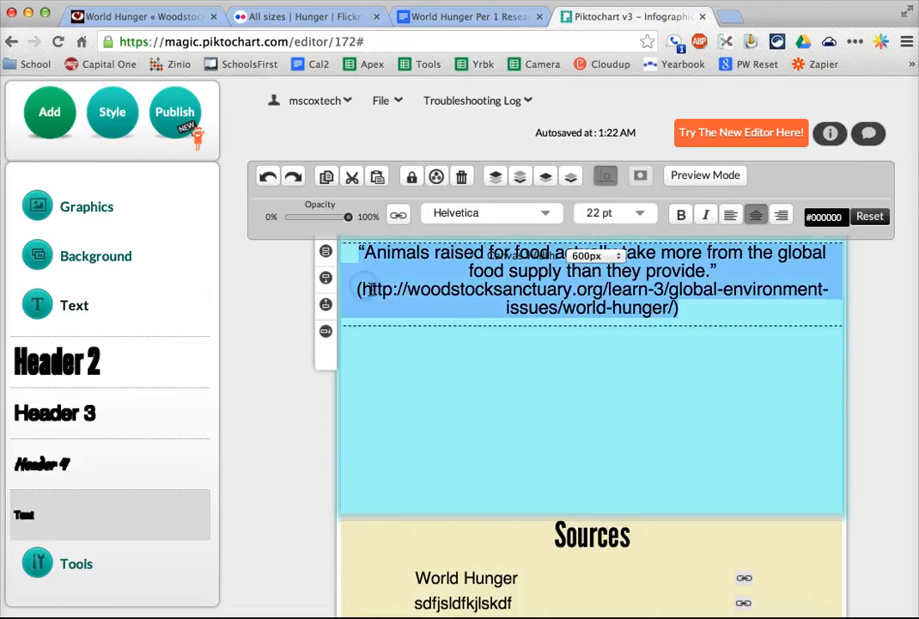
{"action": "left_click", "coordinate": [422, 275]}
{"action": "left_click_drag", "start_coordinate": [676, 311], "coordinate": [356, 290]}
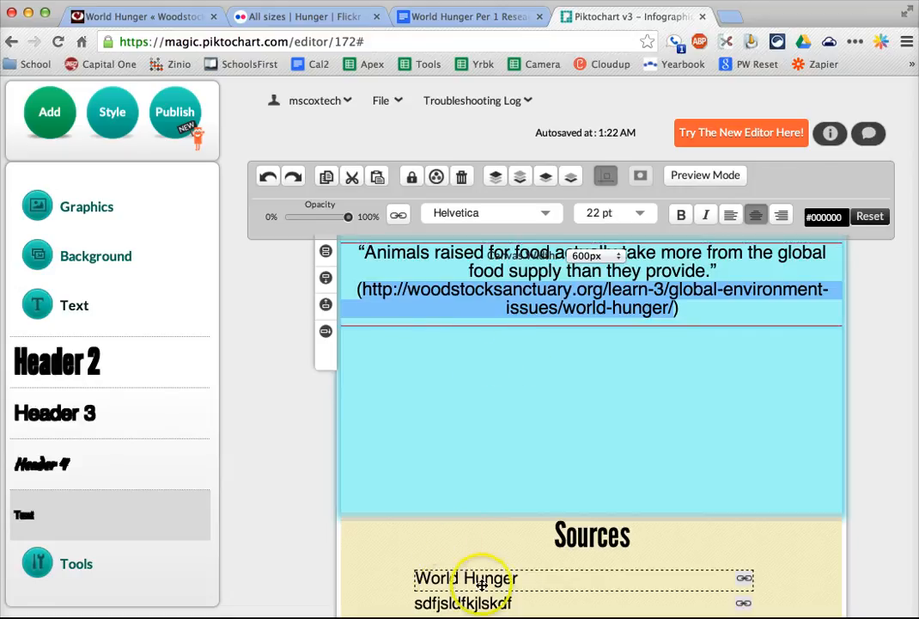
{"action": "type", "text": "World Hunger"}
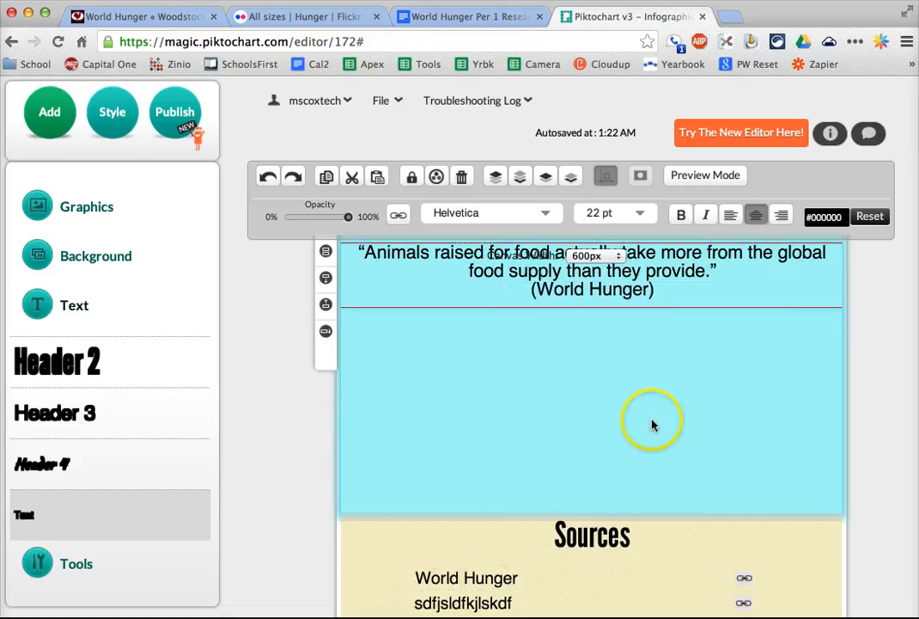
{"action": "left_click", "coordinate": [703, 253]}
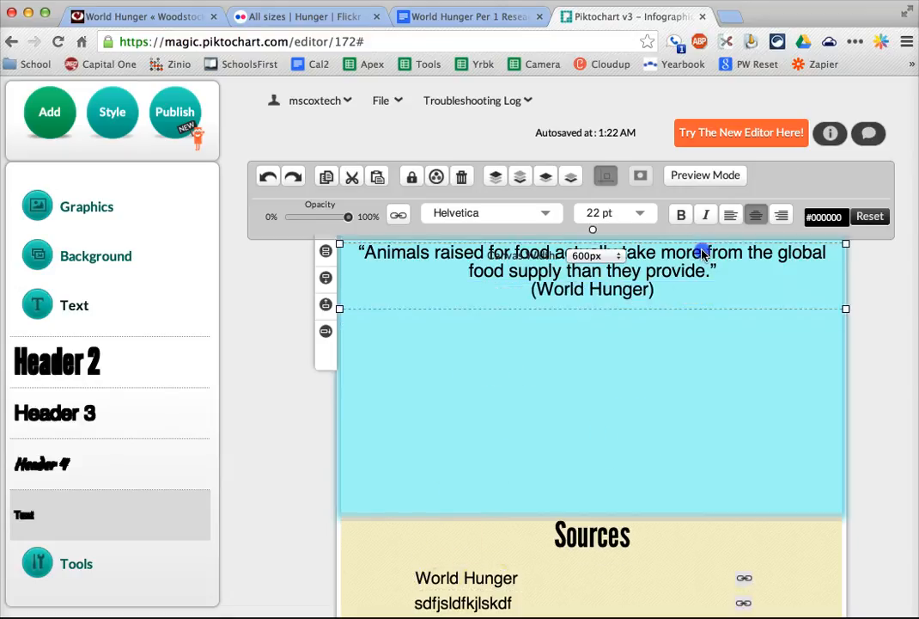
- Move the period from the end of the quote to after "(World Hunger)", join the citation to the quote's last line, and deselect the text box
{"action": "left_click", "coordinate": [727, 285]}
{"action": "key", "text": "BackSpace"}
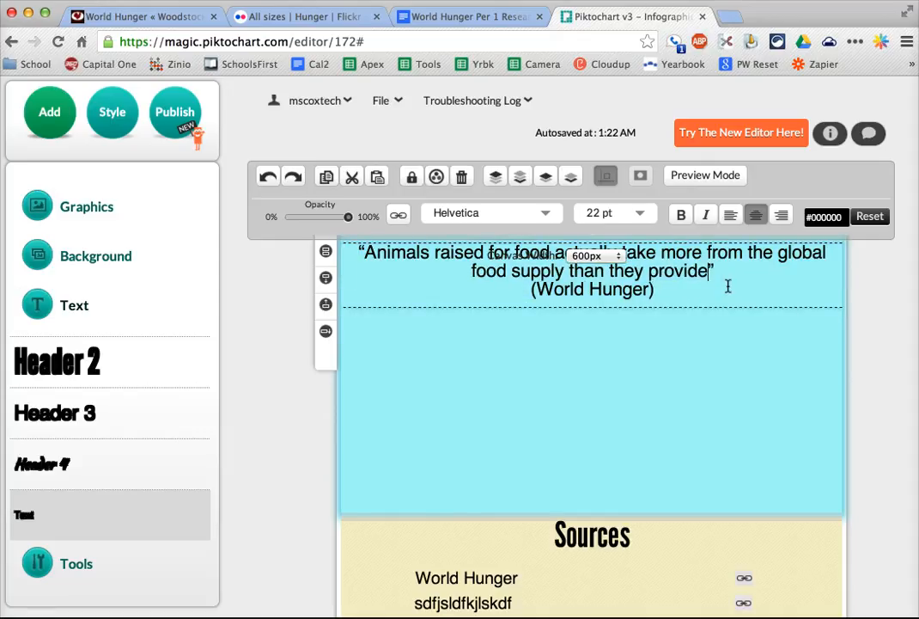
{"action": "type", "text": "."}
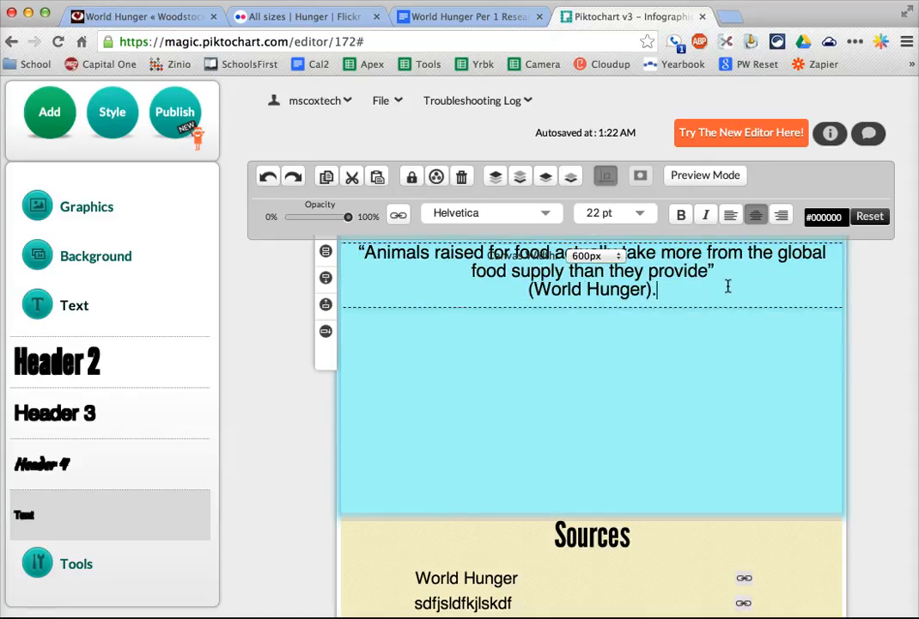
{"action": "left_click", "coordinate": [526, 287]}
{"action": "key", "text": "BackSpace"}
{"action": "left_click", "coordinate": [763, 264]}
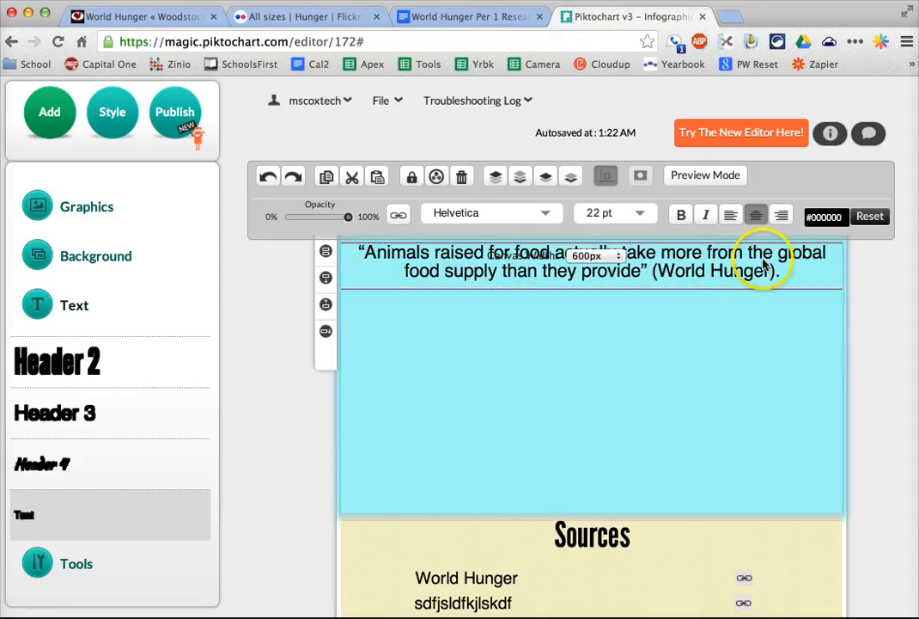
{"action": "left_click", "coordinate": [789, 375]}
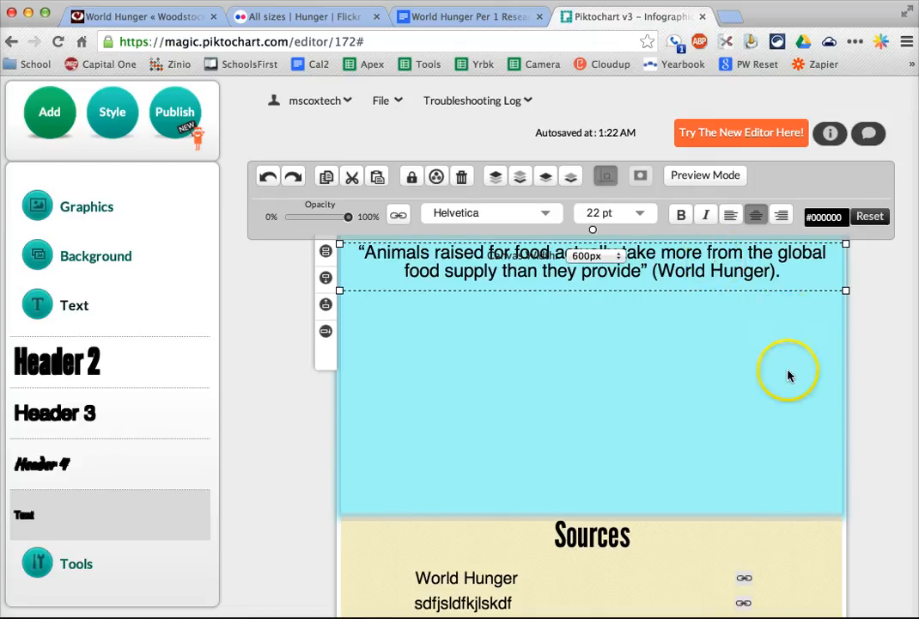
{"action": "scroll", "coordinate": [787, 374], "scroll_direction": "up", "scroll_amount": 2}
{"action": "left_click", "coordinate": [788, 372]}
- Compare the in-text citation in the quote block with the matching linked title in the Sources block
{"action": "scroll", "coordinate": [860, 377], "scroll_direction": "up", "scroll_amount": 2}
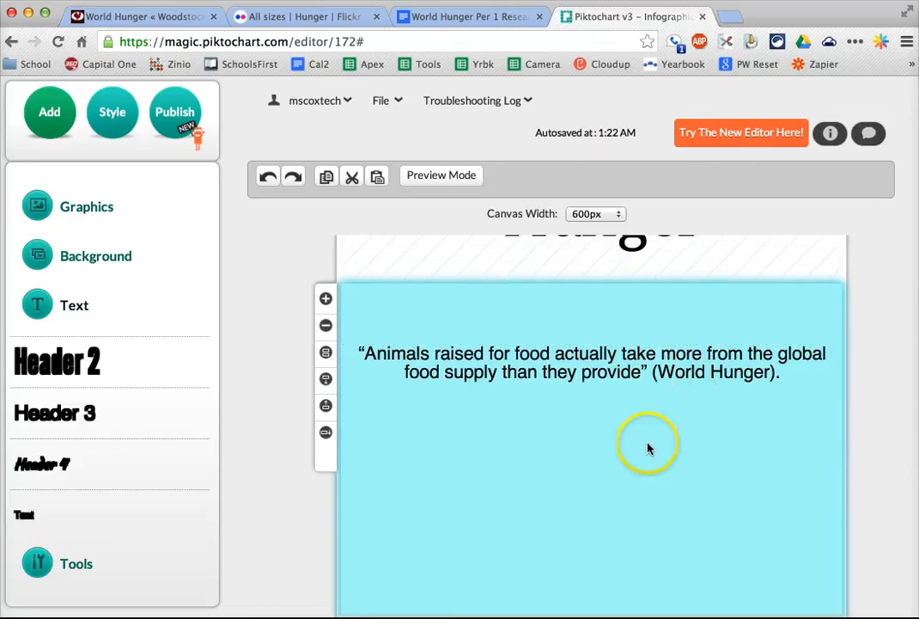
{"action": "scroll", "coordinate": [649, 448], "scroll_direction": "up", "scroll_amount": 3}
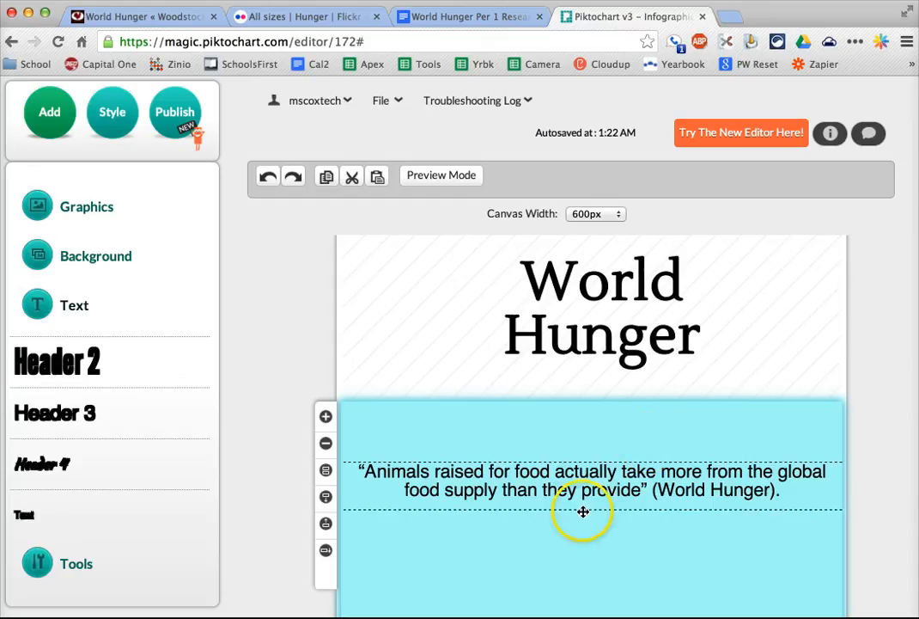
{"action": "scroll", "coordinate": [583, 511], "scroll_direction": "down", "scroll_amount": 2}
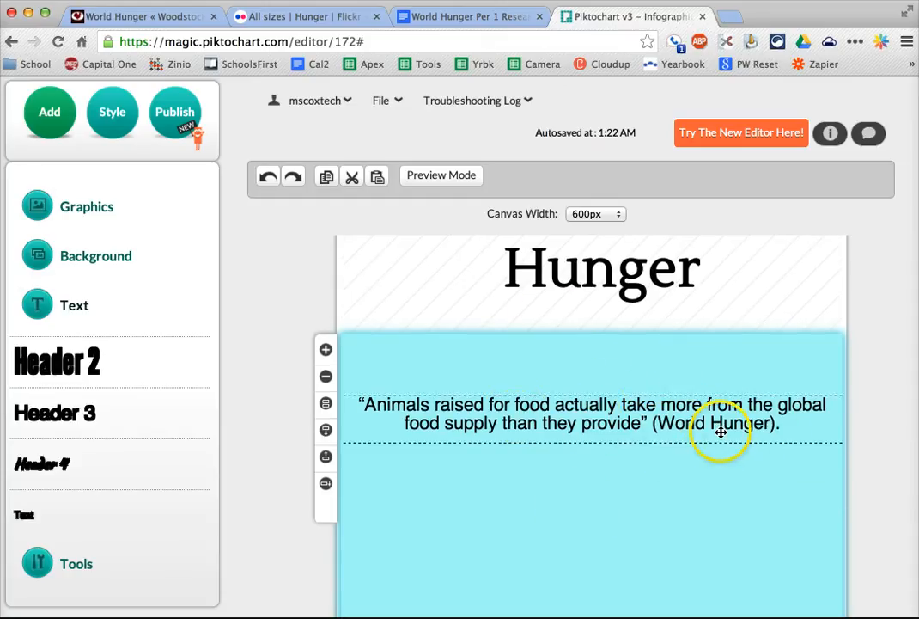
{"action": "scroll", "coordinate": [721, 432], "scroll_direction": "down", "scroll_amount": 2}
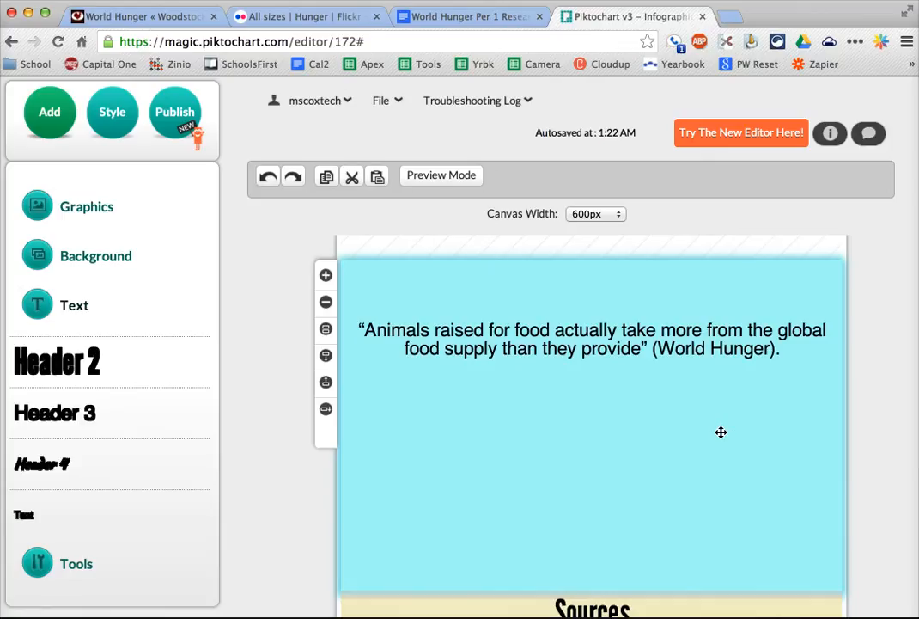
{"action": "scroll", "coordinate": [525, 487], "scroll_direction": "down", "scroll_amount": 3}
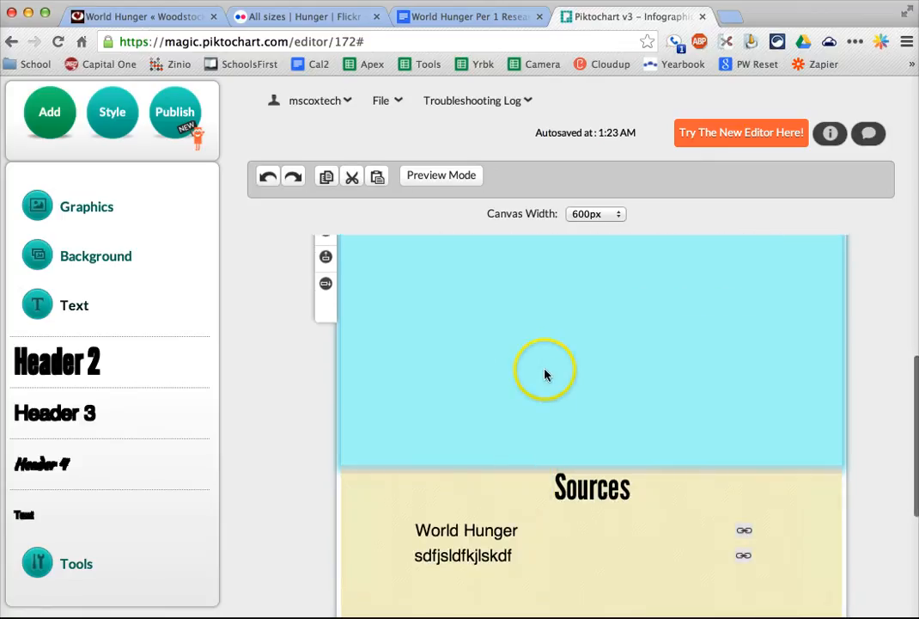
{"action": "scroll", "coordinate": [388, 417], "scroll_direction": "down", "scroll_amount": 3}
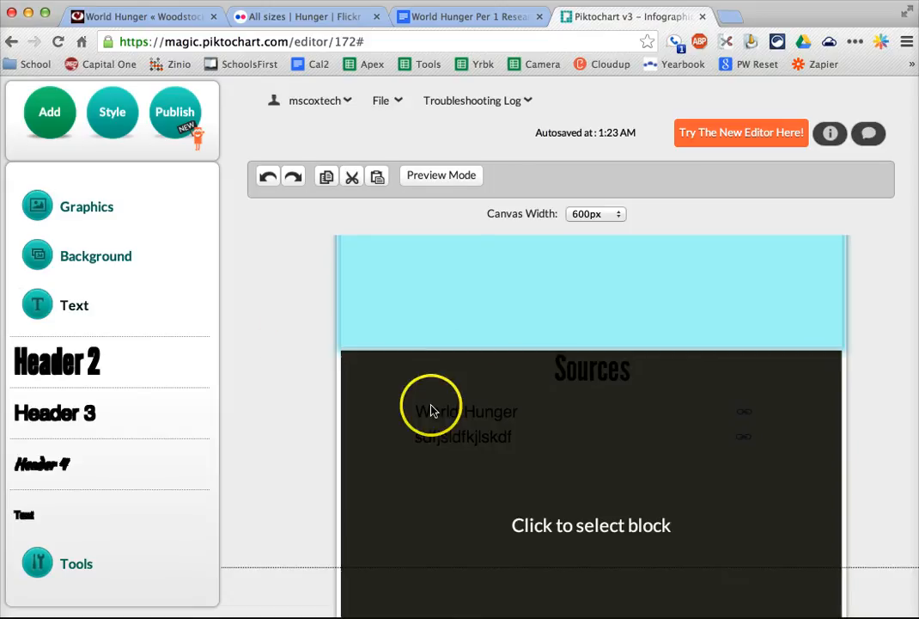
{"action": "scroll", "coordinate": [503, 488], "scroll_direction": "up", "scroll_amount": 3}
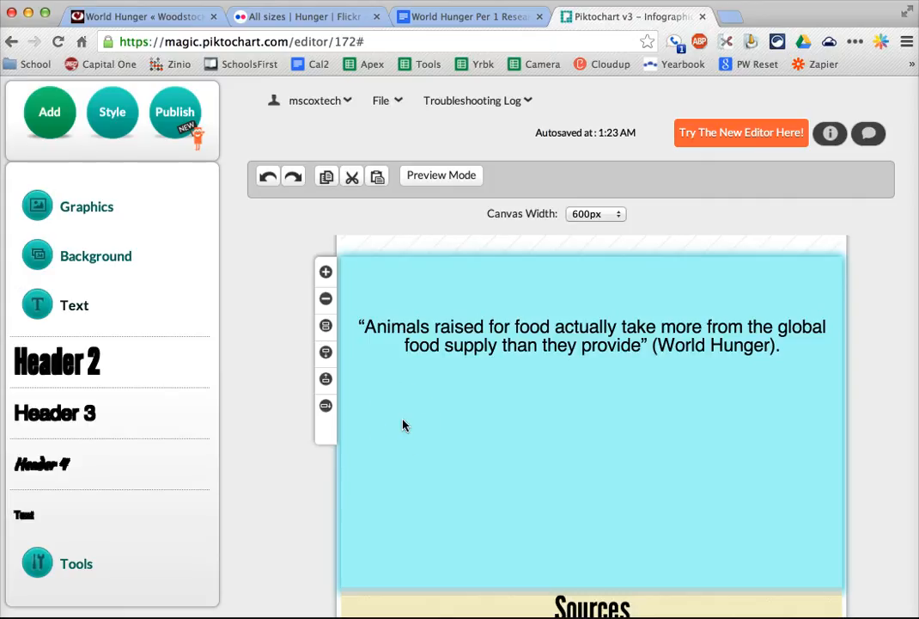
{"action": "scroll", "coordinate": [404, 426], "scroll_direction": "down", "scroll_amount": 2}
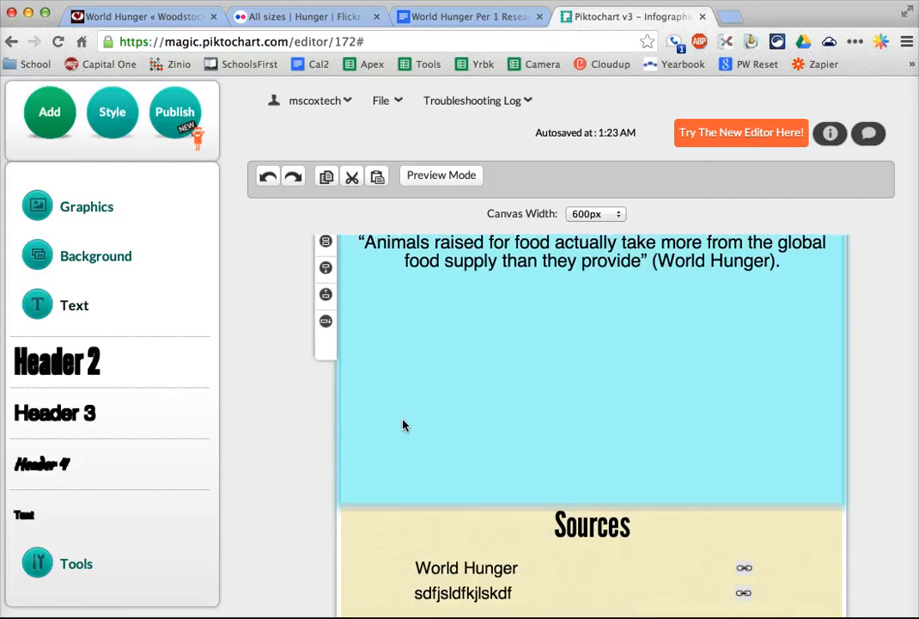
{"action": "scroll", "coordinate": [477, 535], "scroll_direction": "down", "scroll_amount": 2}
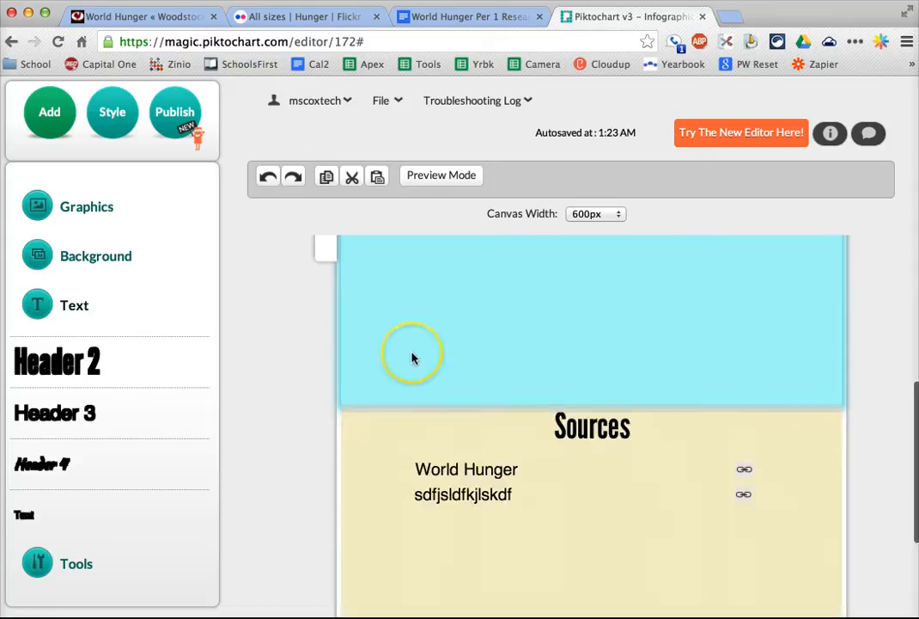
{"action": "scroll", "coordinate": [413, 357], "scroll_direction": "up", "scroll_amount": 5}
{"action": "scroll", "coordinate": [288, 300], "scroll_direction": "up", "scroll_amount": 3}
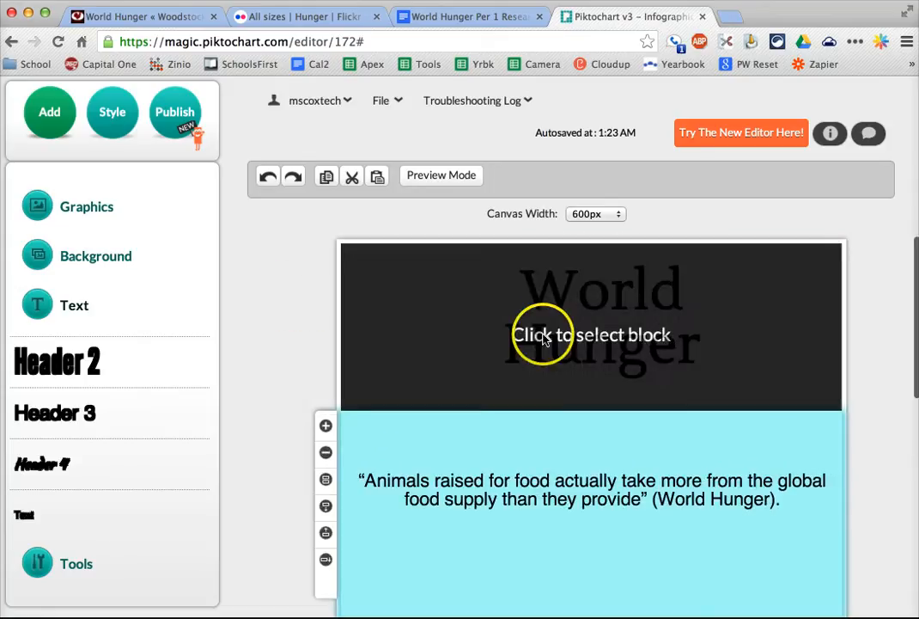
{"action": "scroll", "coordinate": [541, 332], "scroll_direction": "down", "scroll_amount": 4}
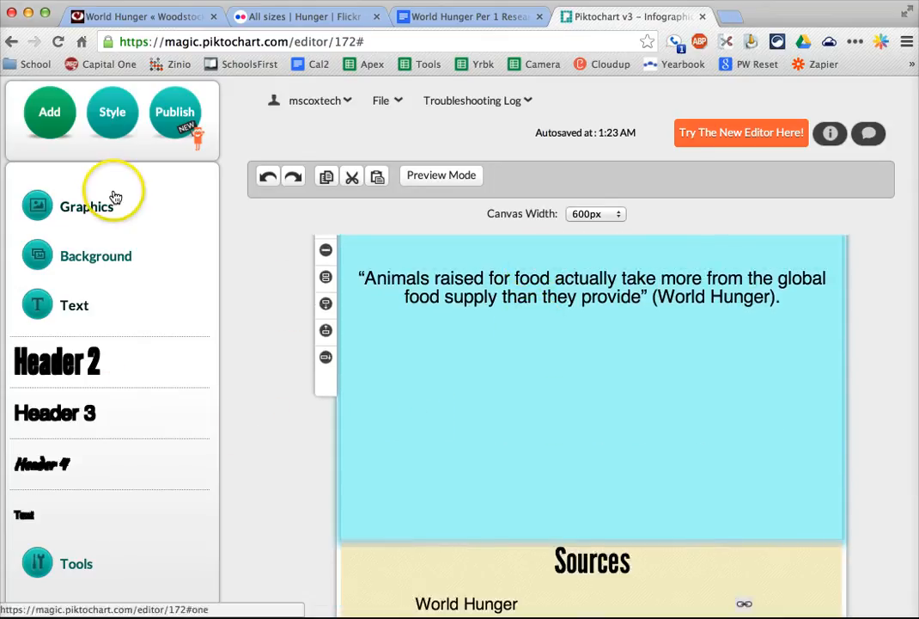
- Expand the Graphics options, switch to the Flickr tab, and reopen the Download / All sizes page from the Hunger photo's main page
{"action": "scroll", "coordinate": [134, 349], "scroll_direction": "up", "scroll_amount": 2}
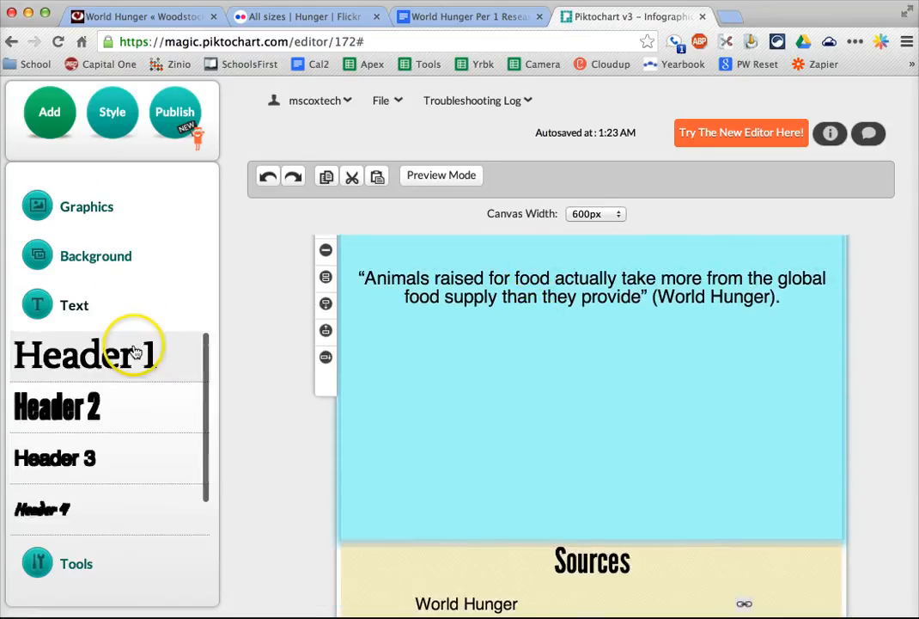
{"action": "left_click", "coordinate": [88, 199]}
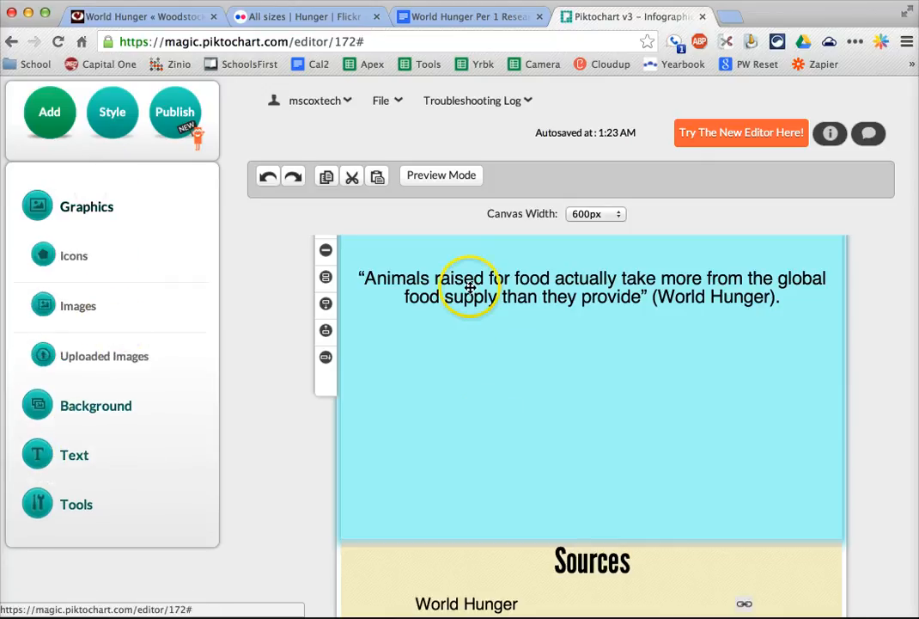
{"action": "left_click", "coordinate": [270, 19]}
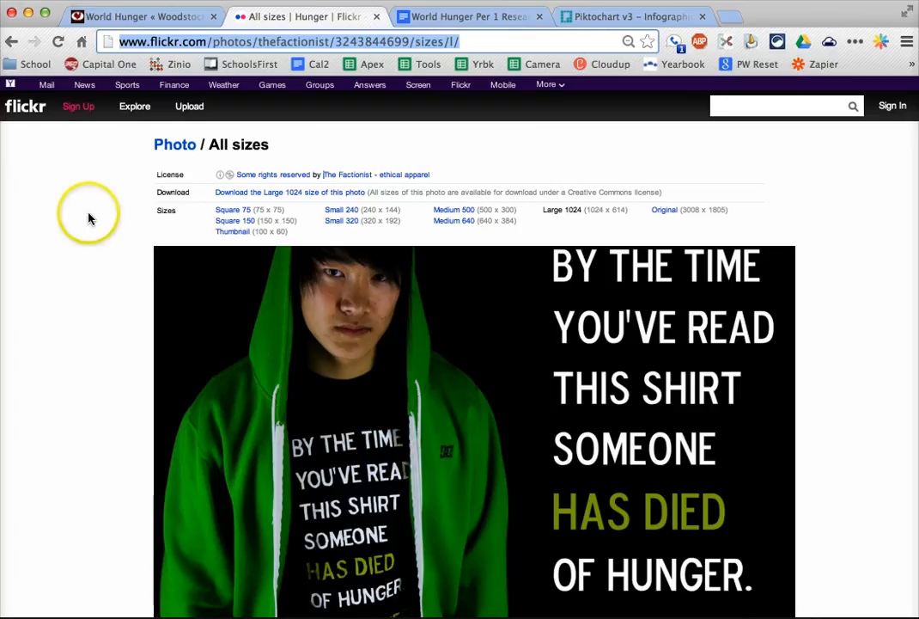
{"action": "left_click", "coordinate": [12, 43]}
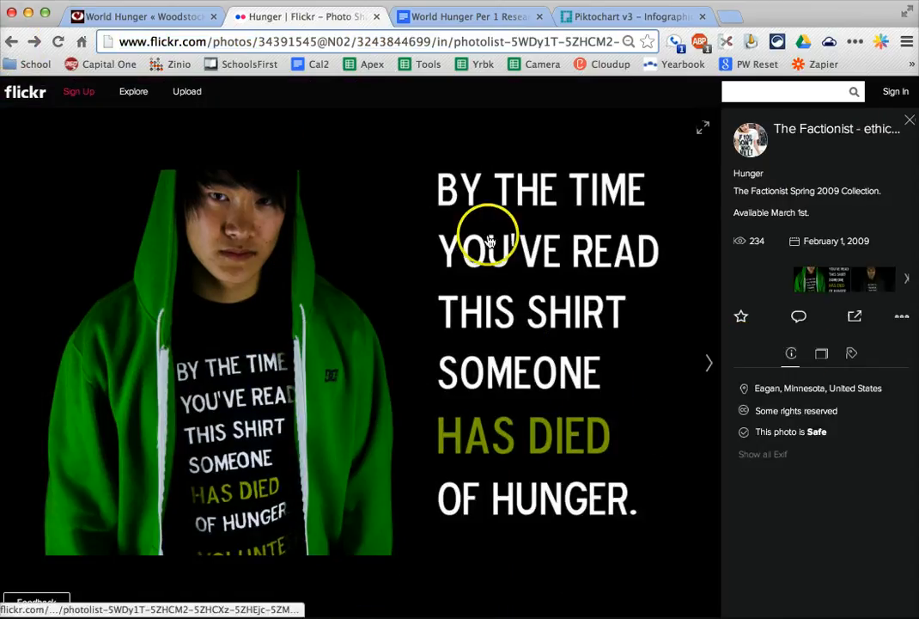
{"action": "left_click", "coordinate": [902, 323]}
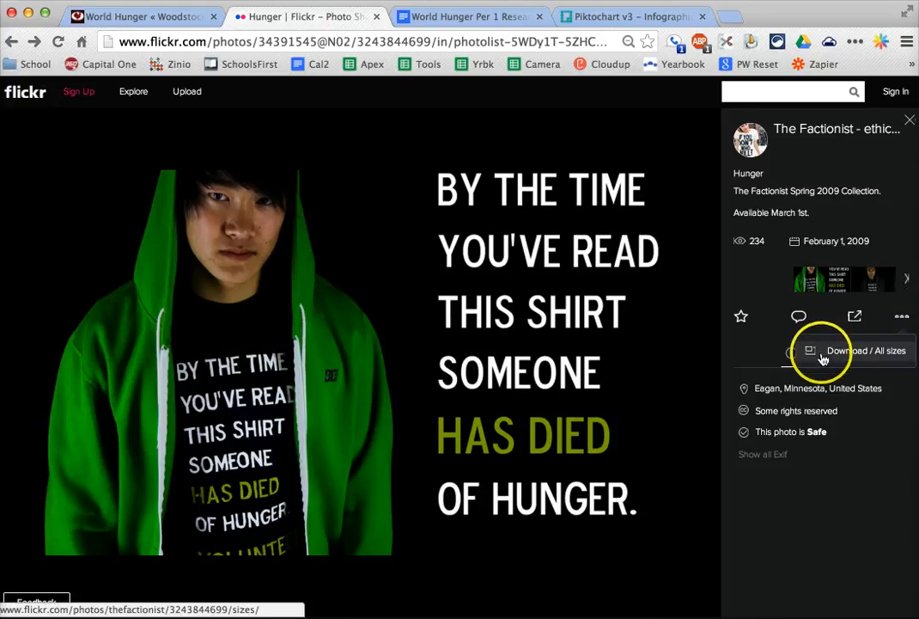
{"action": "left_click", "coordinate": [860, 352]}
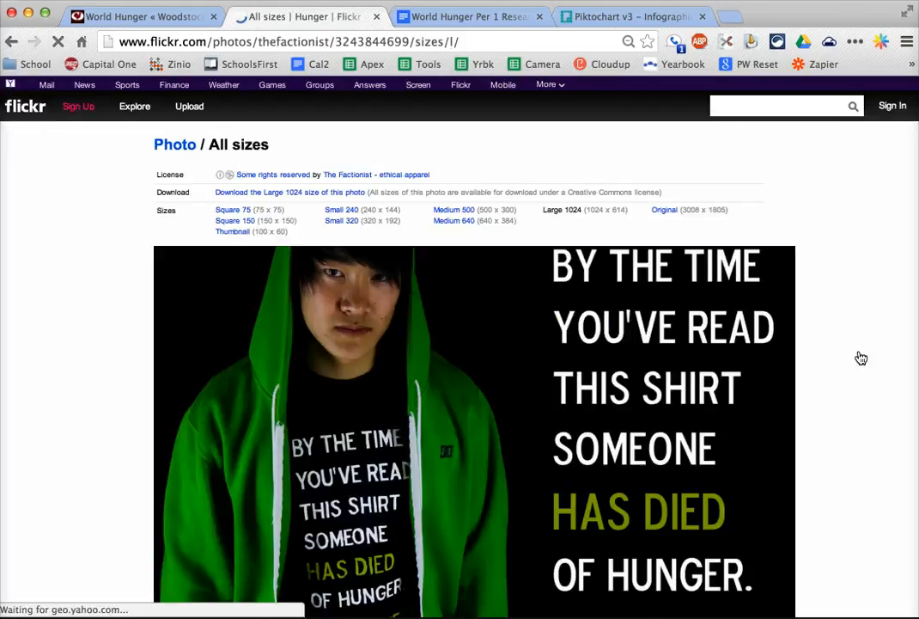
{"action": "right_click", "coordinate": [270, 270]}
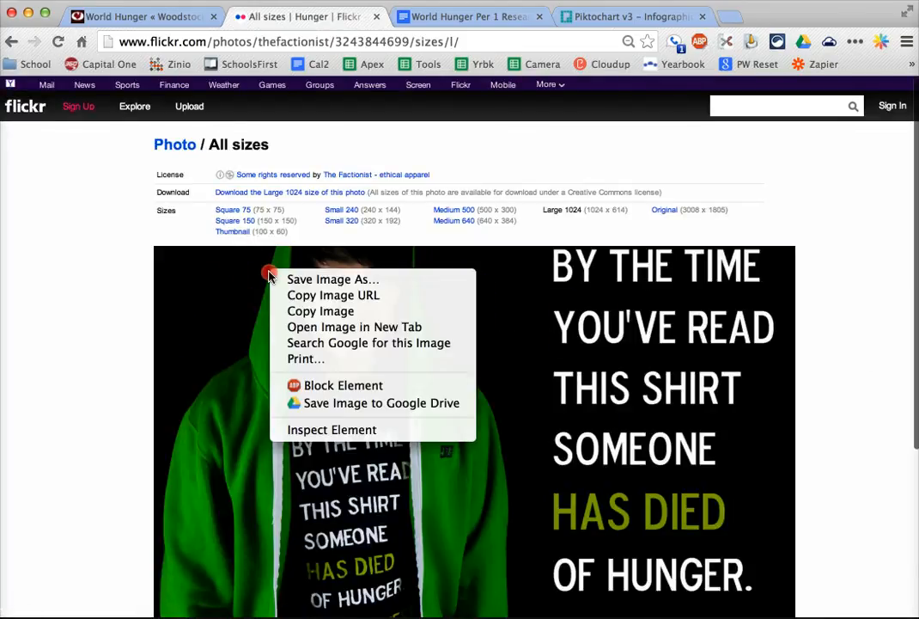
{"action": "left_click", "coordinate": [314, 281]}
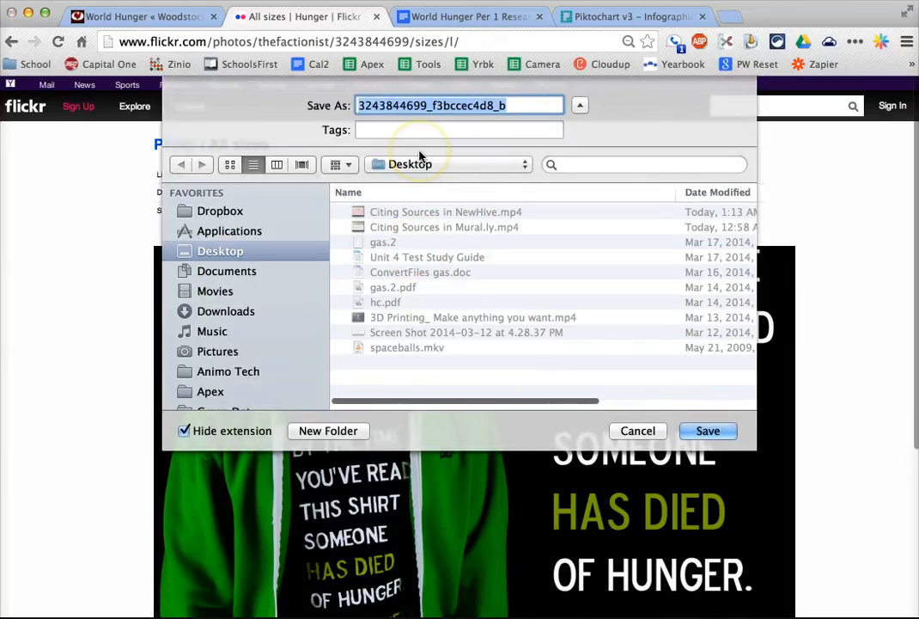
{"action": "key", "text": "Return"}
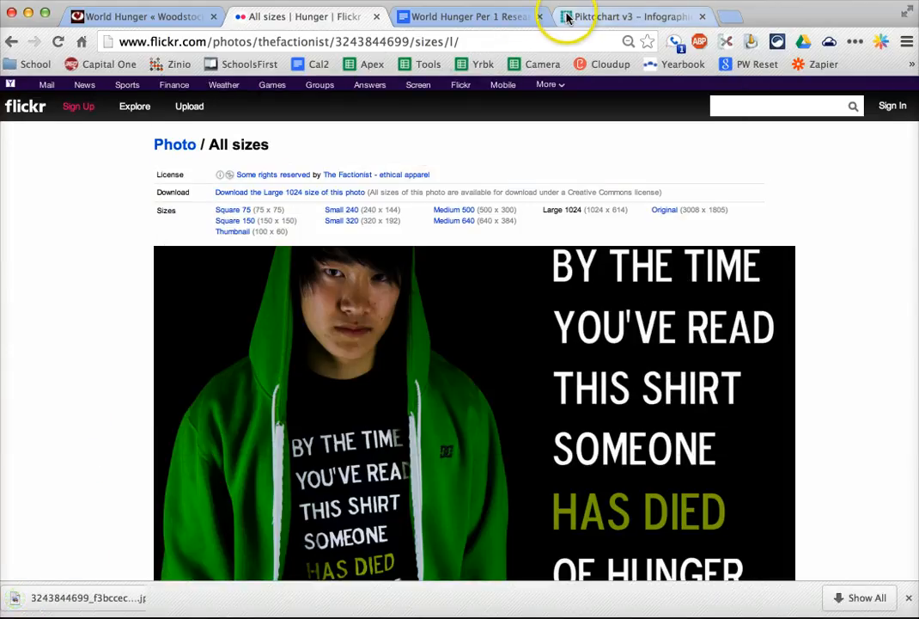
{"action": "left_click", "coordinate": [570, 18]}
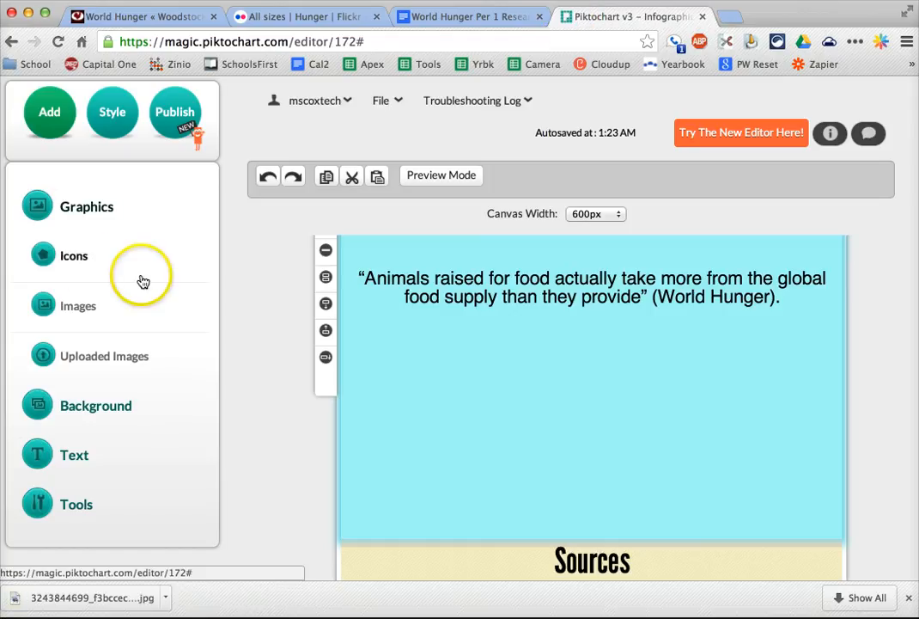
{"action": "left_click", "coordinate": [67, 359]}
{"action": "left_click", "coordinate": [89, 248]}
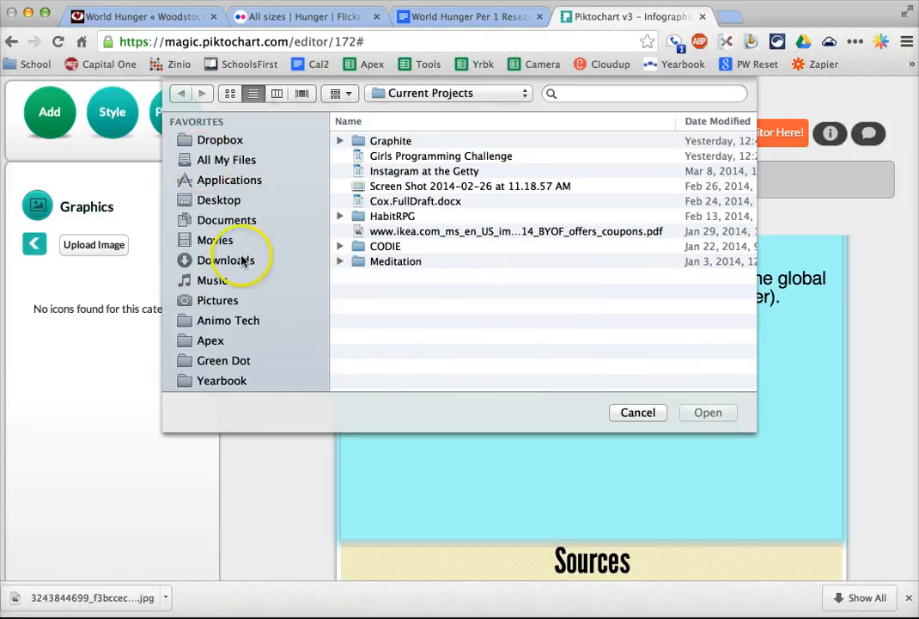
{"action": "left_click", "coordinate": [220, 201]}
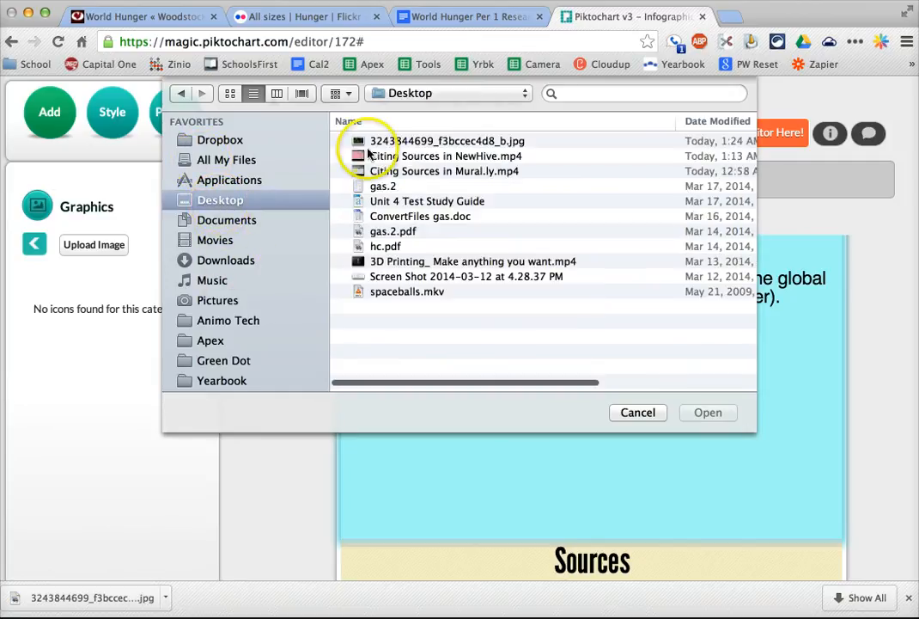
{"action": "left_click", "coordinate": [388, 144]}
{"action": "double_click", "coordinate": [389, 145]}
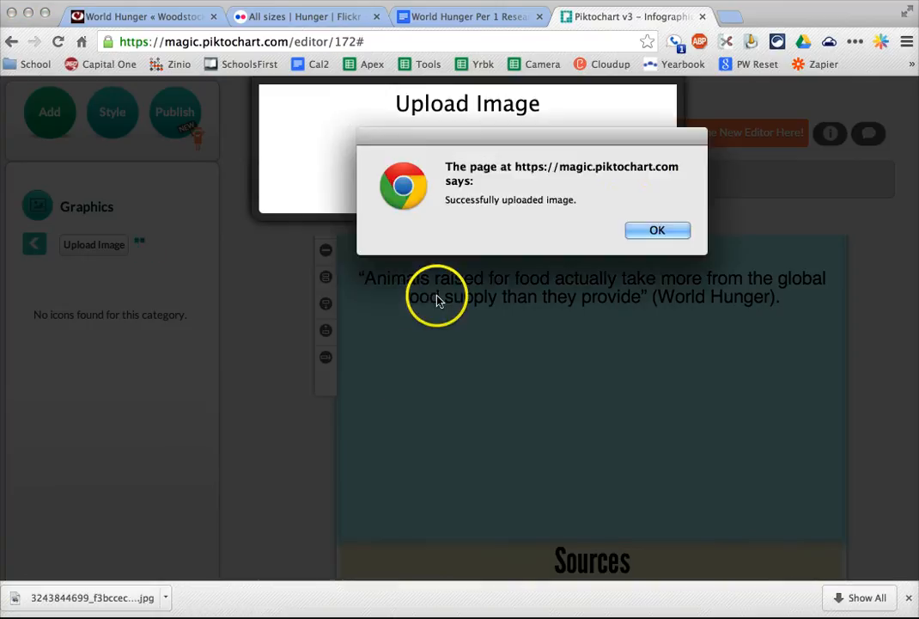
{"action": "left_click", "coordinate": [637, 228]}
{"action": "left_click", "coordinate": [40, 291]}
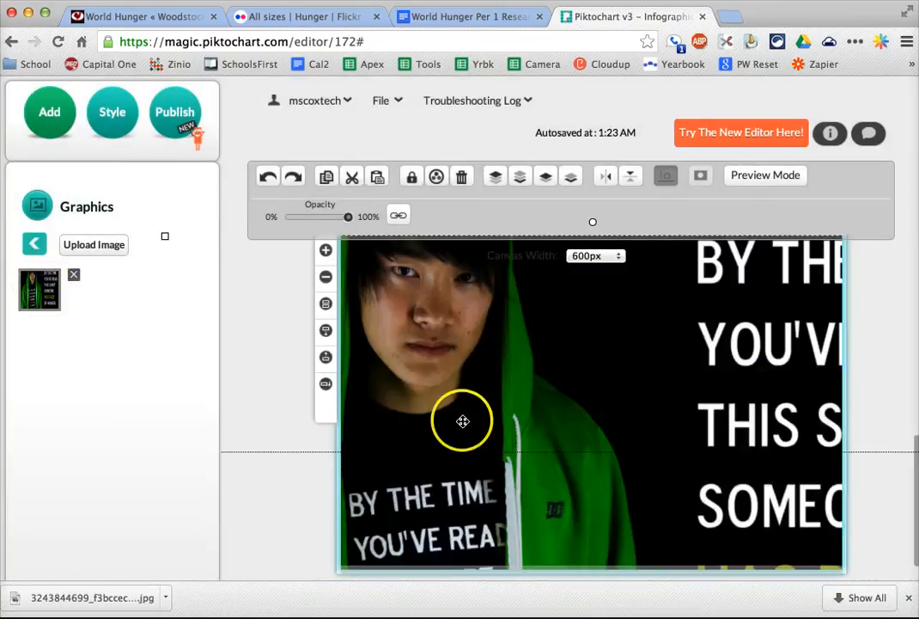
{"action": "left_click_drag", "start_coordinate": [463, 421], "coordinate": [622, 445]}
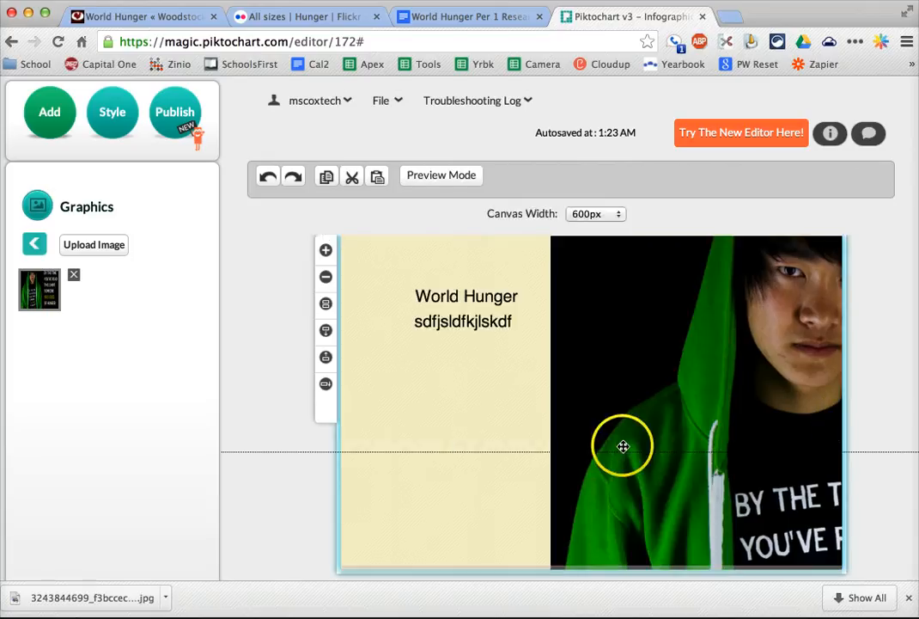
{"action": "left_click", "coordinate": [622, 445]}
{"action": "key", "text": "Delete"}
{"action": "scroll", "coordinate": [367, 372], "scroll_direction": "up", "scroll_amount": 5}
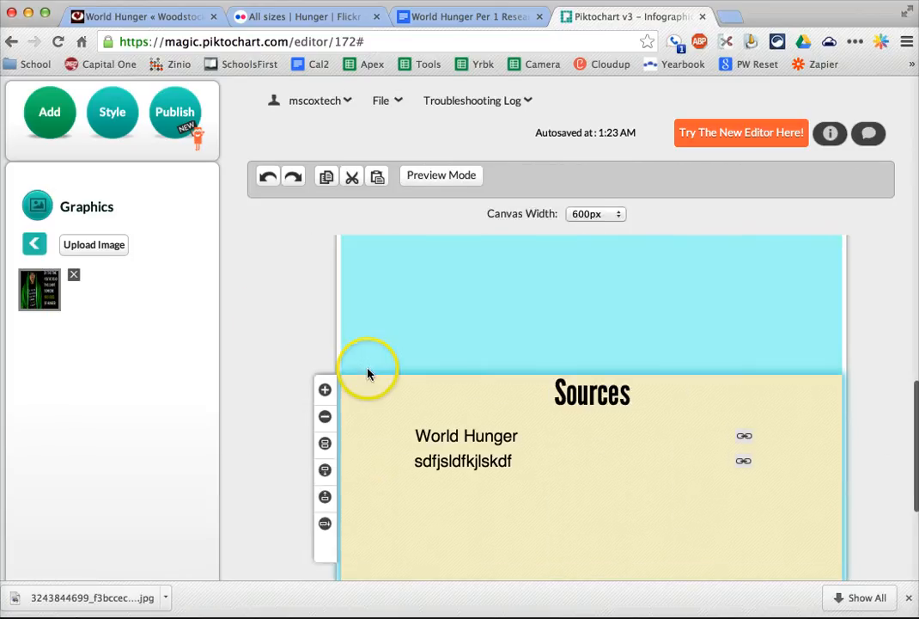
{"action": "left_click_drag", "start_coordinate": [38, 290], "coordinate": [462, 387]}
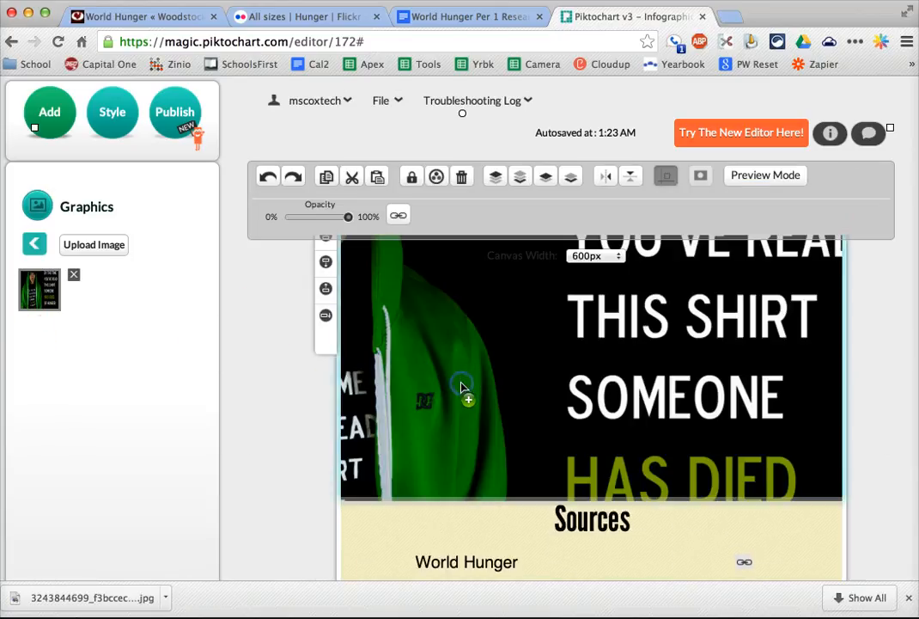
{"action": "left_click_drag", "start_coordinate": [425, 303], "coordinate": [498, 387]}
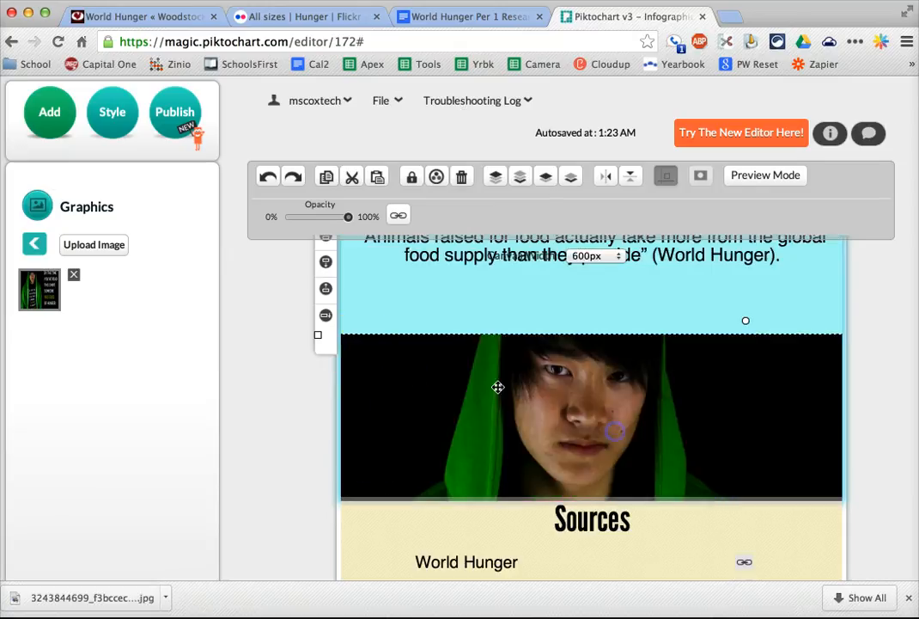
{"action": "left_click_drag", "start_coordinate": [318, 334], "coordinate": [672, 254]}
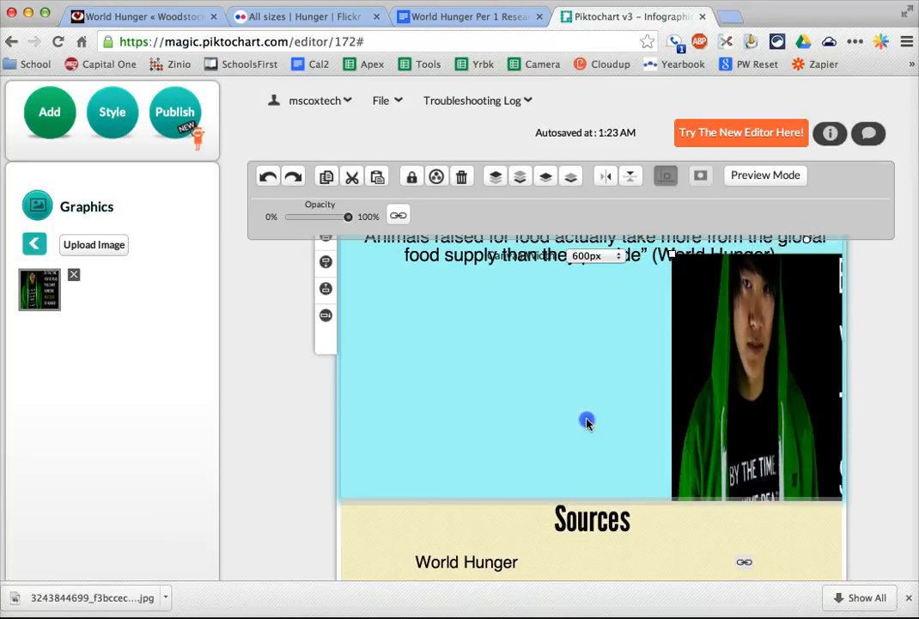
{"action": "left_click_drag", "start_coordinate": [587, 421], "coordinate": [472, 431]}
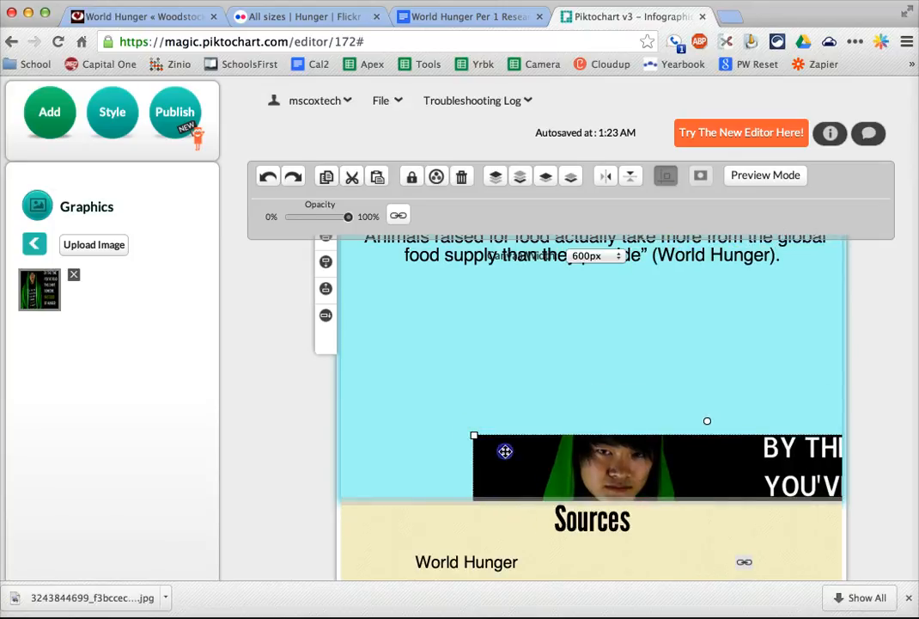
{"action": "key", "text": "Delete"}
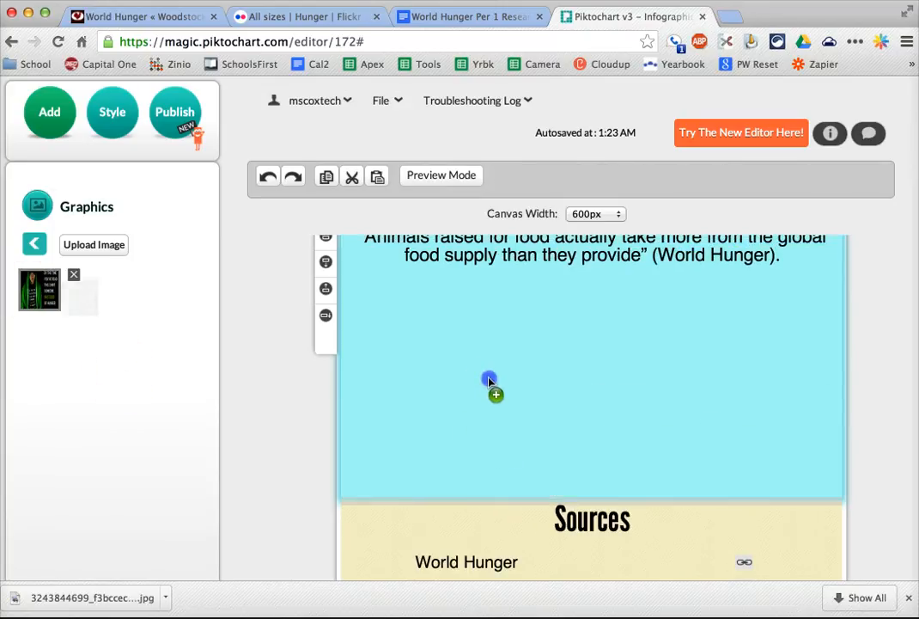
- Place the uploaded hoodie photo in the blue quote block and shrink it until the whole picture fits beneath the quote
{"action": "left_click_drag", "start_coordinate": [489, 381], "coordinate": [492, 384]}
{"action": "left_click_drag", "start_coordinate": [488, 328], "coordinate": [407, 301]}
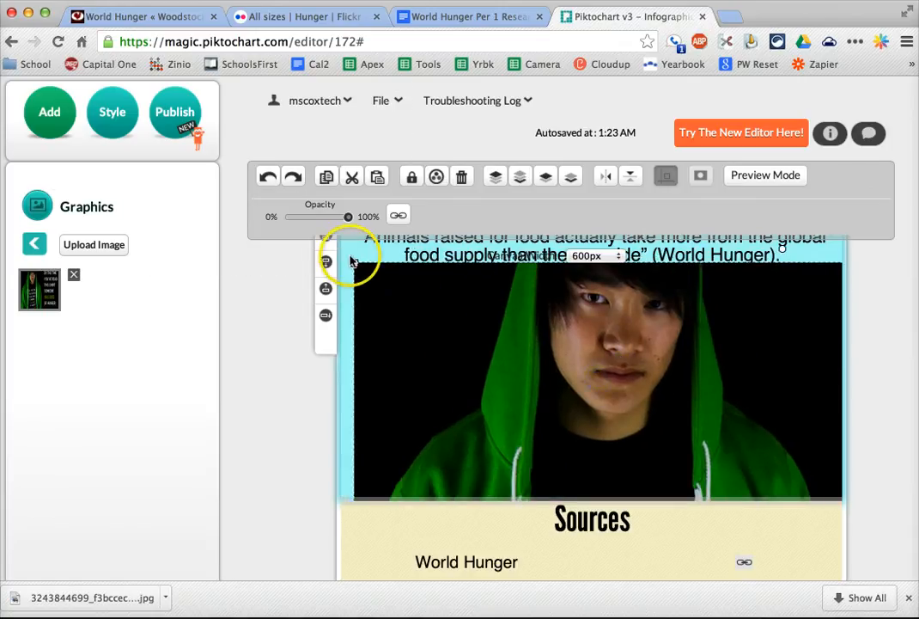
{"action": "left_click_drag", "start_coordinate": [354, 258], "coordinate": [733, 469]}
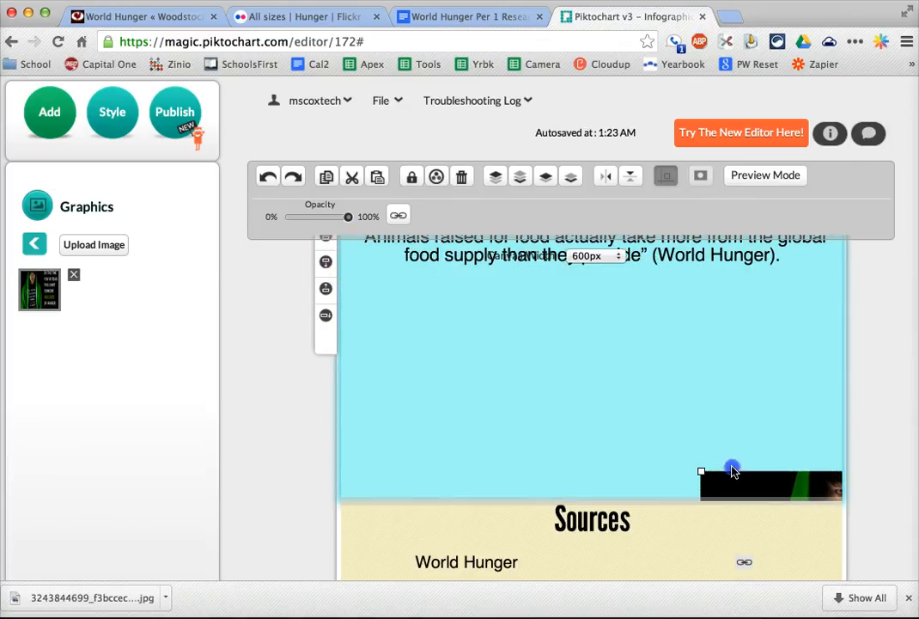
{"action": "left_click_drag", "start_coordinate": [661, 411], "coordinate": [390, 295]}
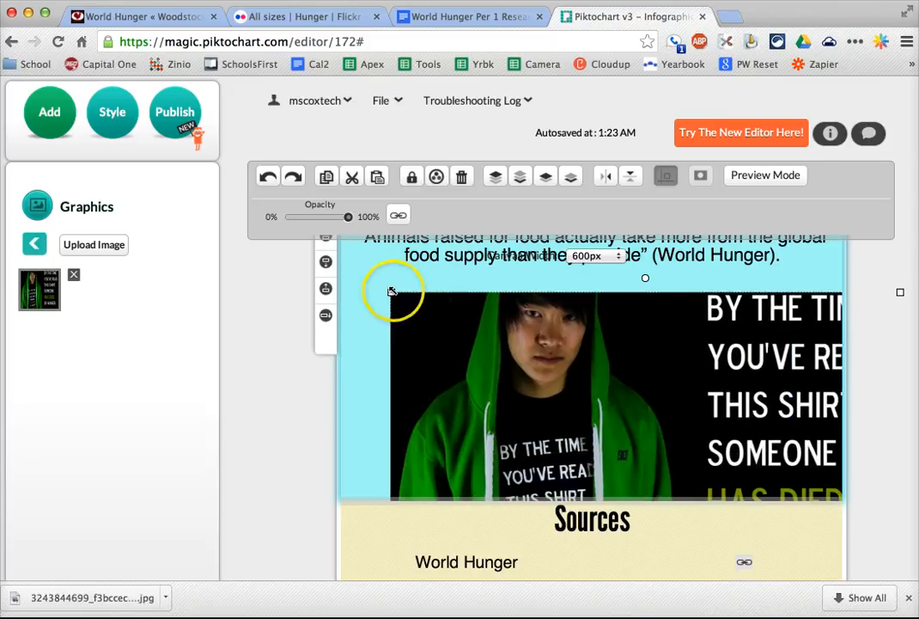
{"action": "left_click_drag", "start_coordinate": [390, 294], "coordinate": [592, 406]}
{"action": "left_click_drag", "start_coordinate": [708, 455], "coordinate": [497, 344]}
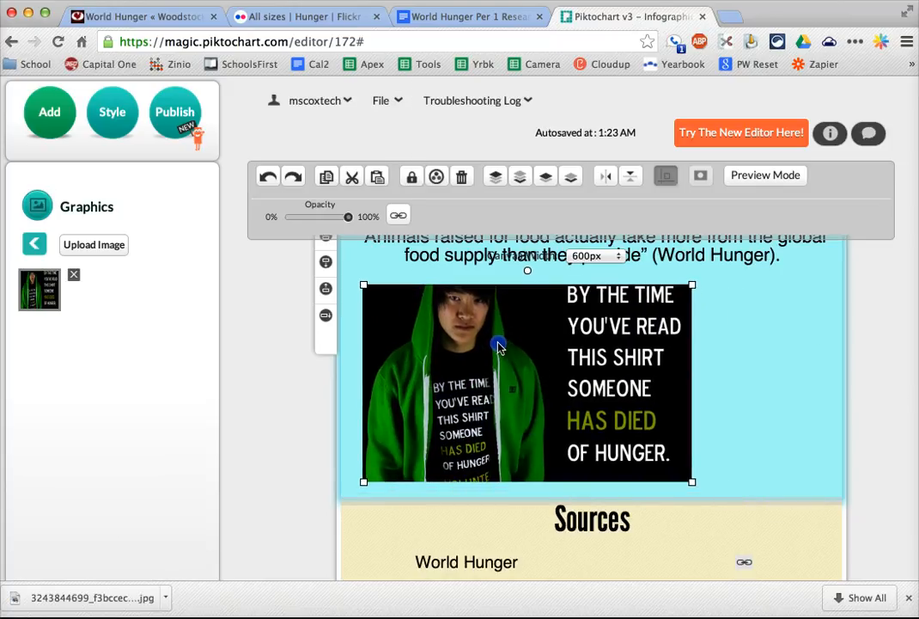
{"action": "left_click", "coordinate": [757, 413]}
- Add a plain Text box to the quote block and position it in the empty space beside the photo
{"action": "scroll", "coordinate": [756, 414], "scroll_direction": "up", "scroll_amount": 2}
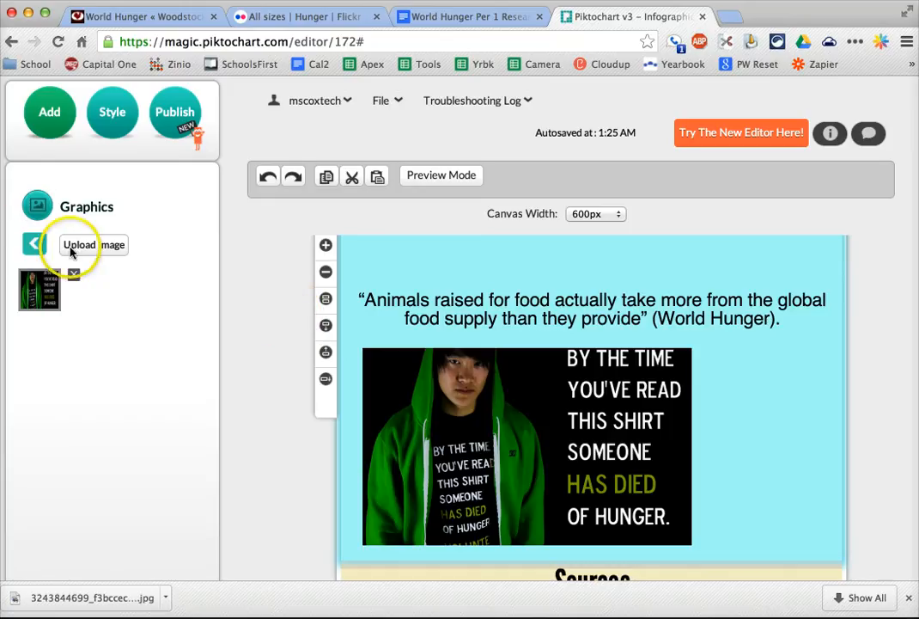
{"action": "left_click", "coordinate": [36, 205]}
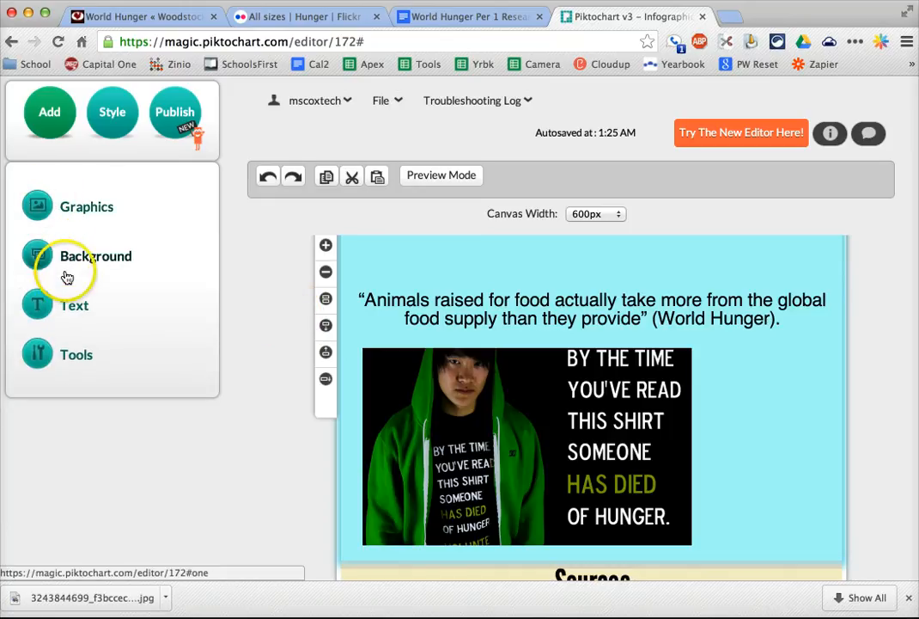
{"action": "left_click", "coordinate": [67, 299]}
{"action": "scroll", "coordinate": [47, 490], "scroll_direction": "down", "scroll_amount": 2}
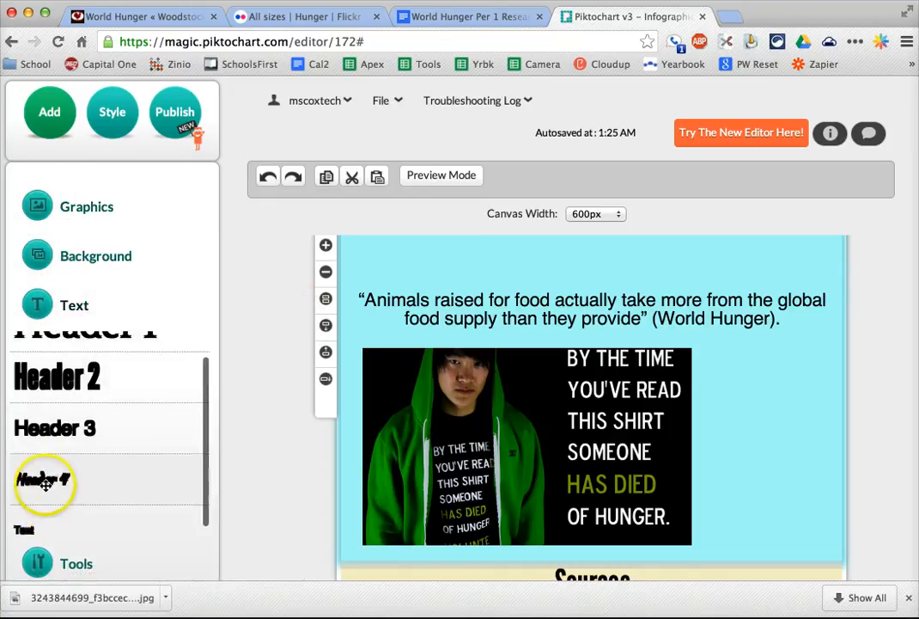
{"action": "left_click", "coordinate": [54, 516]}
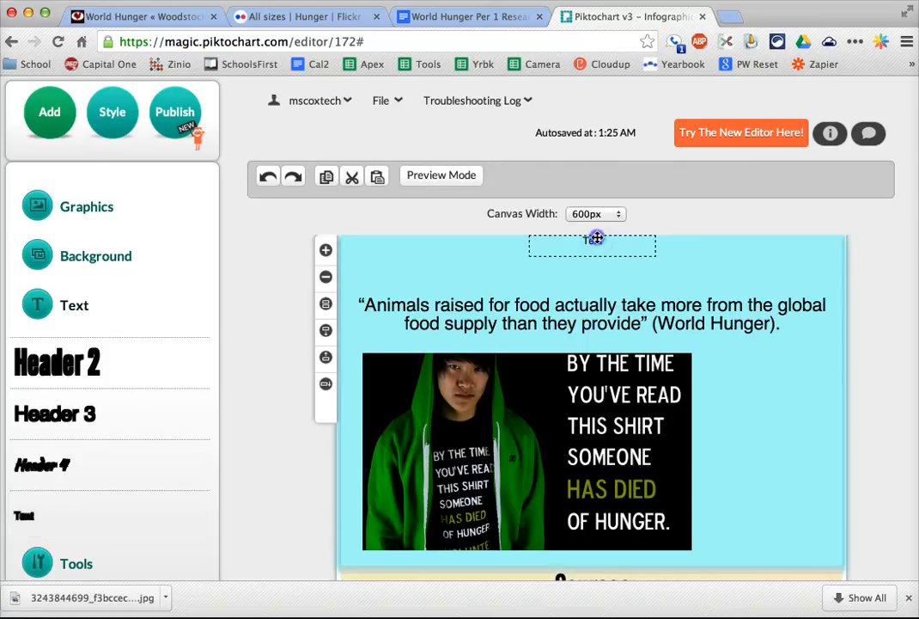
{"action": "left_click_drag", "start_coordinate": [595, 239], "coordinate": [778, 406]}
{"action": "left_click_drag", "start_coordinate": [756, 460], "coordinate": [768, 454]}
- Open The Factionist - ethical apparel's Flickr profile from the photo's All sizes page to check the name to credit
{"action": "left_click", "coordinate": [326, 18]}
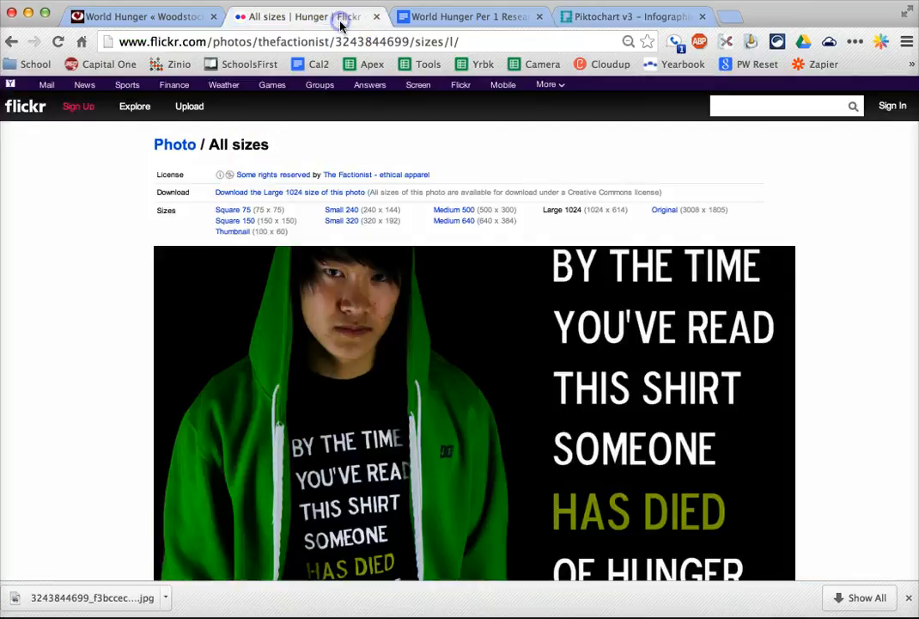
{"action": "right_click", "coordinate": [368, 177]}
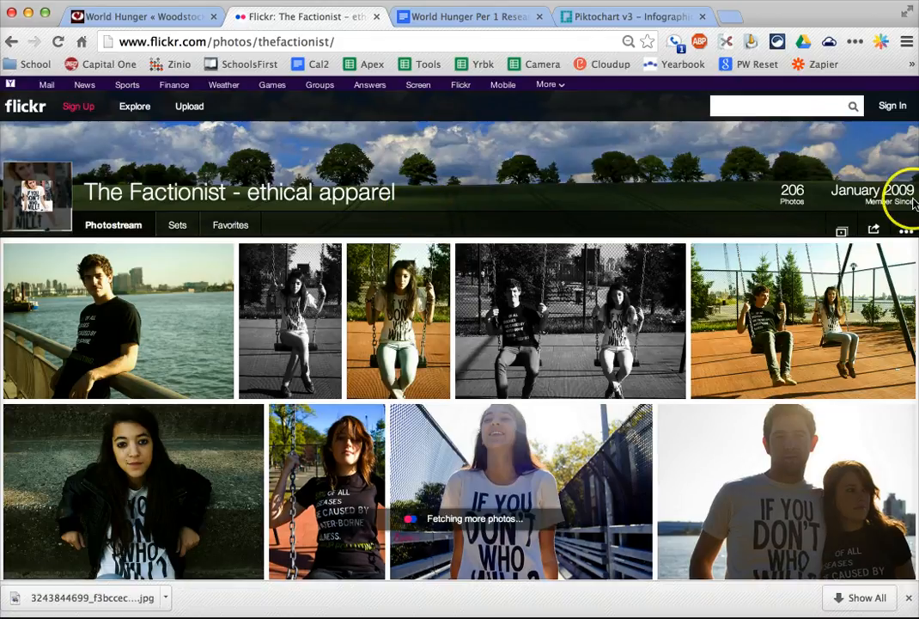
{"action": "left_click", "coordinate": [907, 233]}
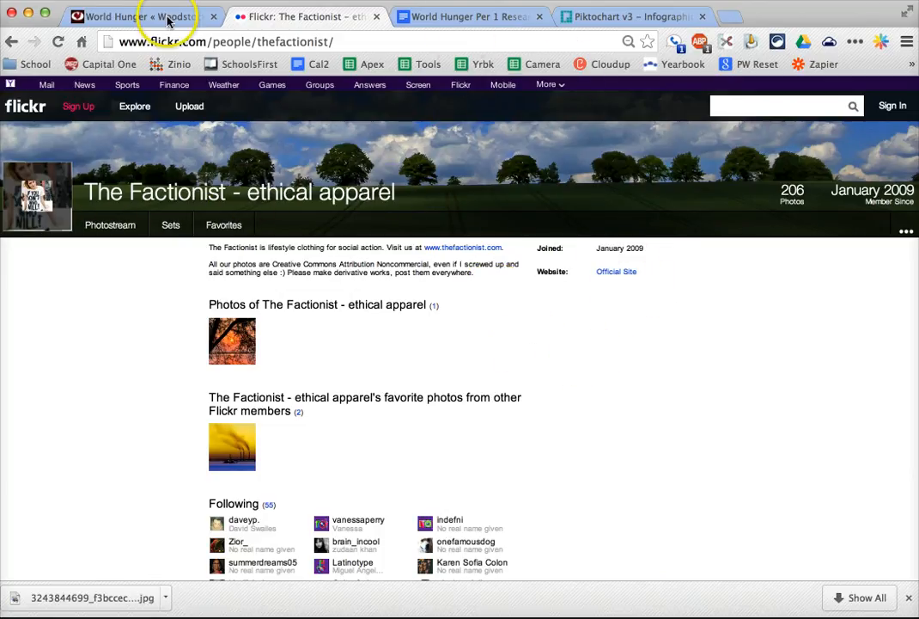
- Enter "The Factionist - ethical apparel (Flickr)" in the Piktochart text box beside the photo and adjust its position slightly
{"action": "left_click", "coordinate": [595, 19]}
{"action": "double_click", "coordinate": [758, 459]}
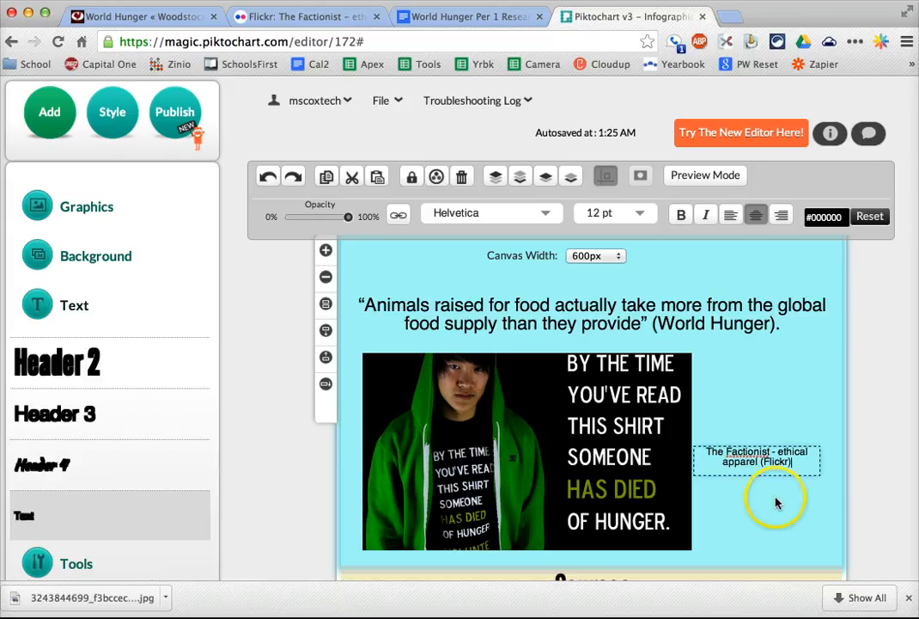
{"action": "left_click_drag", "start_coordinate": [780, 490], "coordinate": [782, 479]}
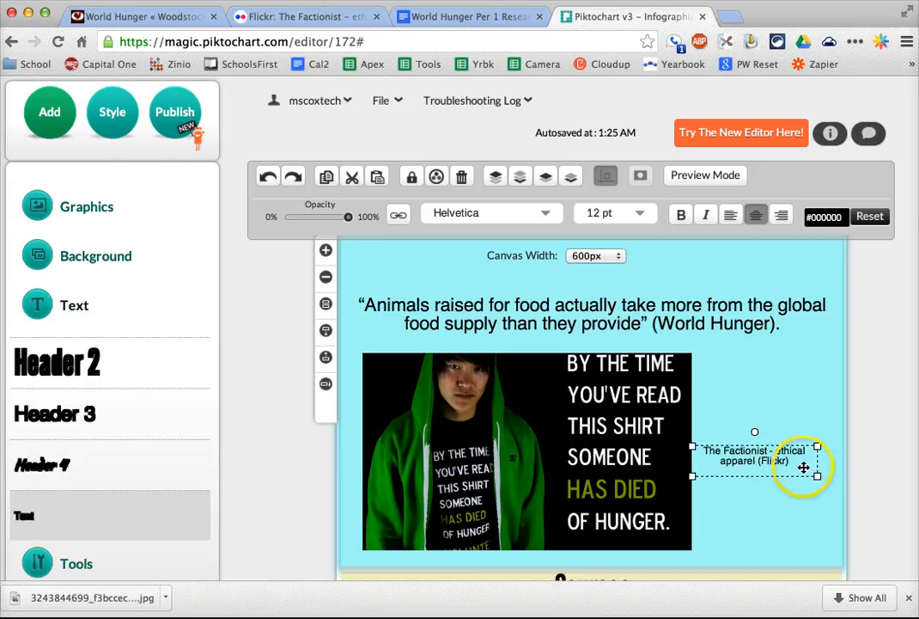
- Start a hyperlink on the photo, return Flickr to the Hunger photo's All sizes page, and copy that page's address
{"action": "left_click", "coordinate": [598, 478]}
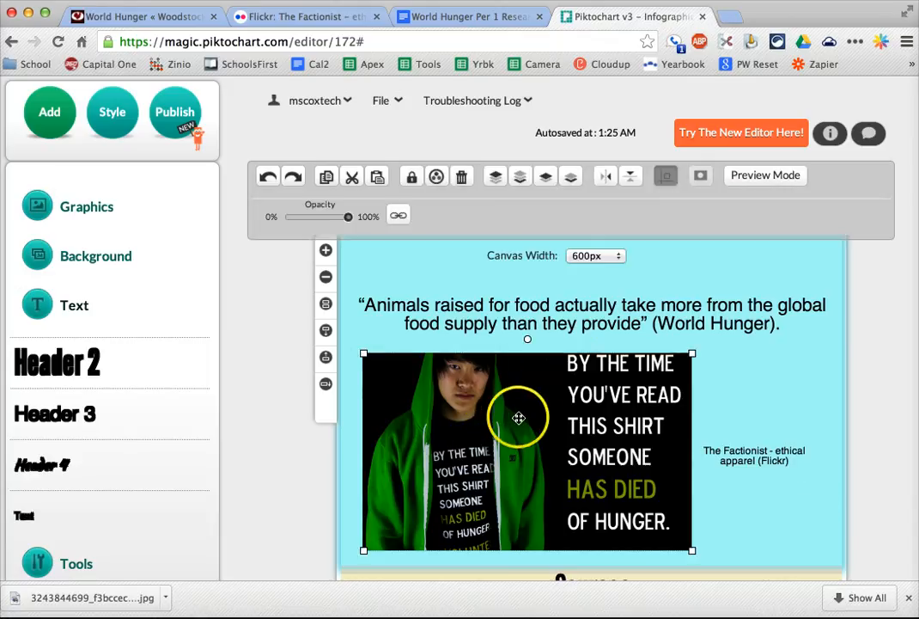
{"action": "left_click", "coordinate": [402, 215]}
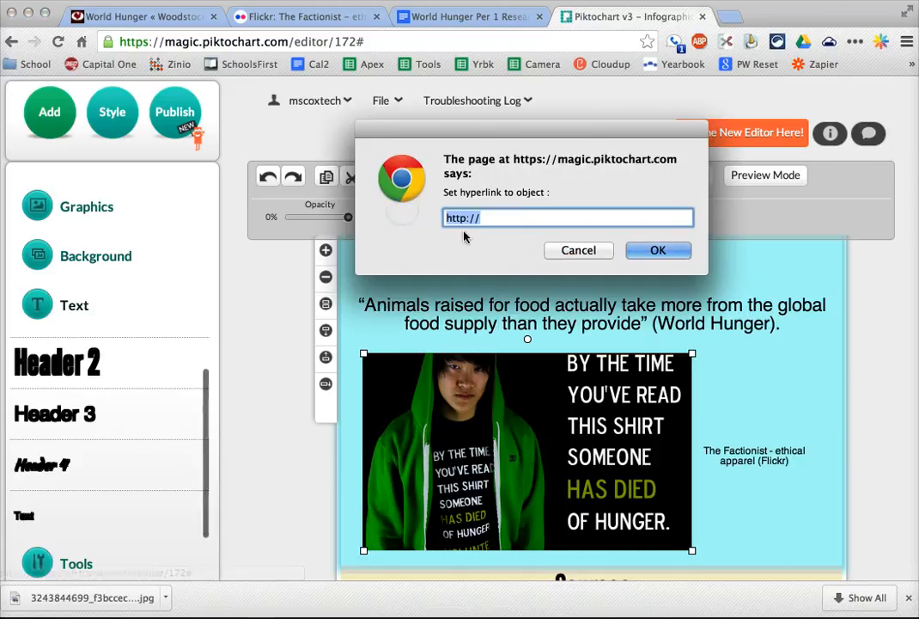
{"action": "left_click", "coordinate": [309, 17]}
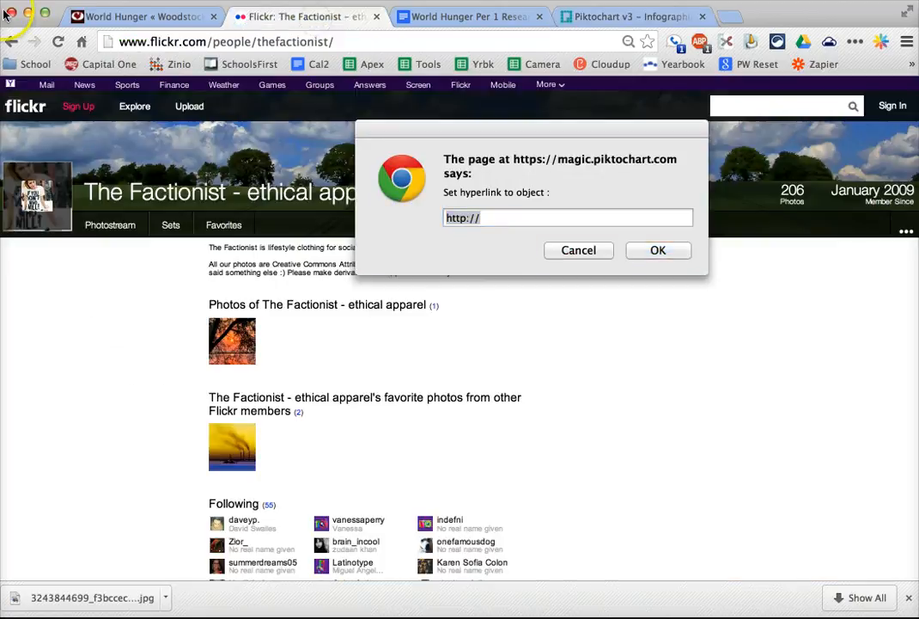
{"action": "left_click", "coordinate": [12, 41]}
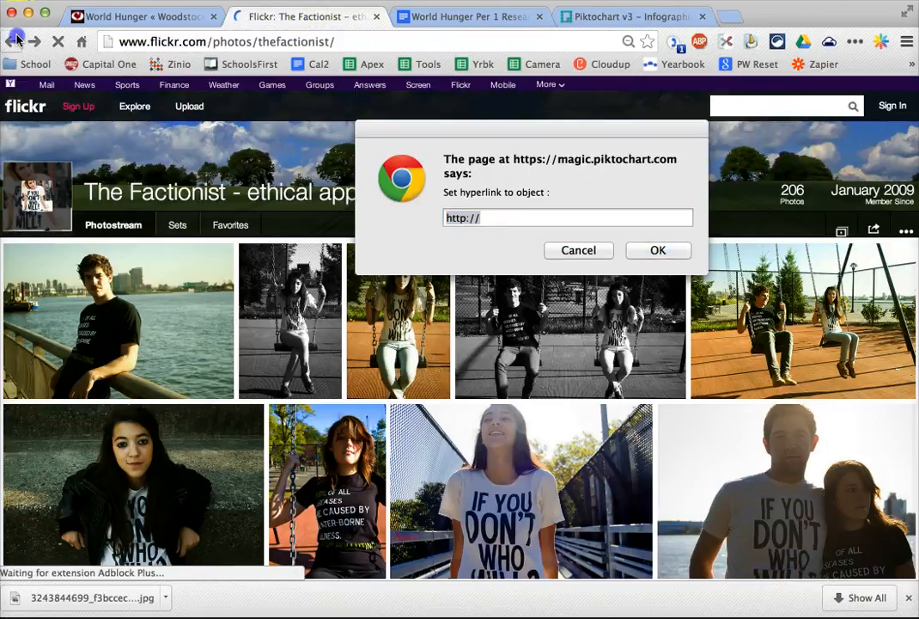
{"action": "left_click", "coordinate": [14, 41]}
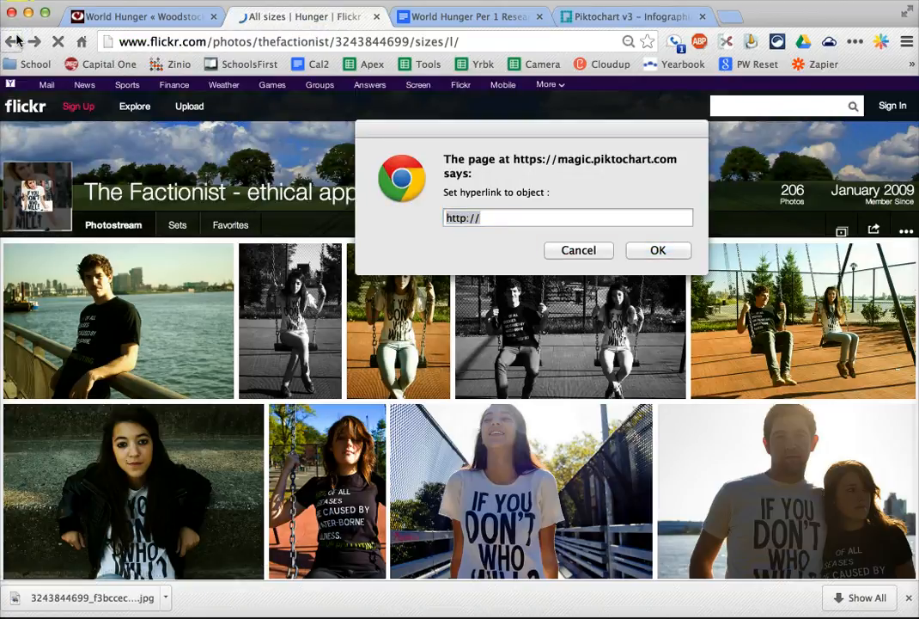
{"action": "left_click", "coordinate": [206, 38]}
{"action": "key", "text": "super+c"}
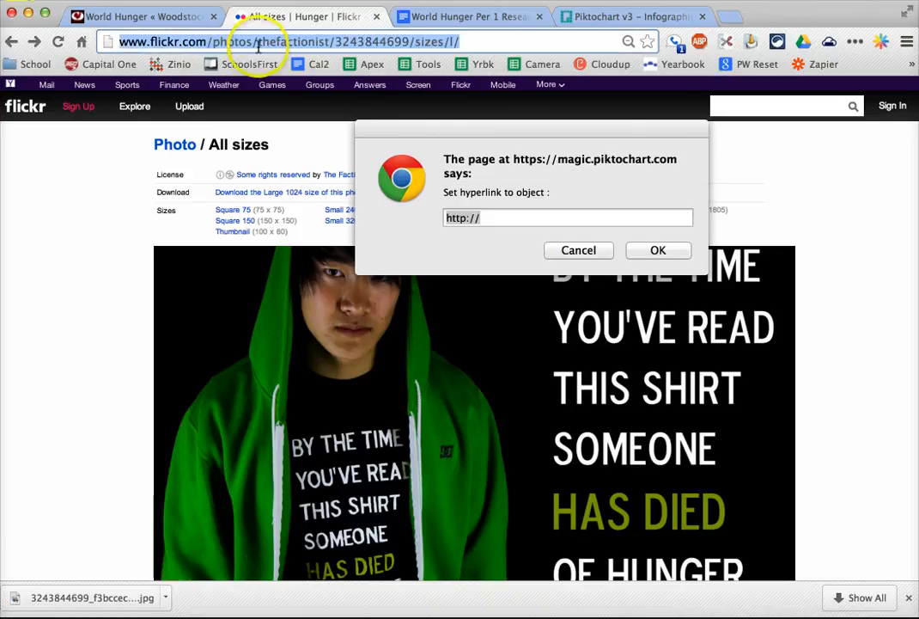
{"action": "left_click", "coordinate": [556, 217]}
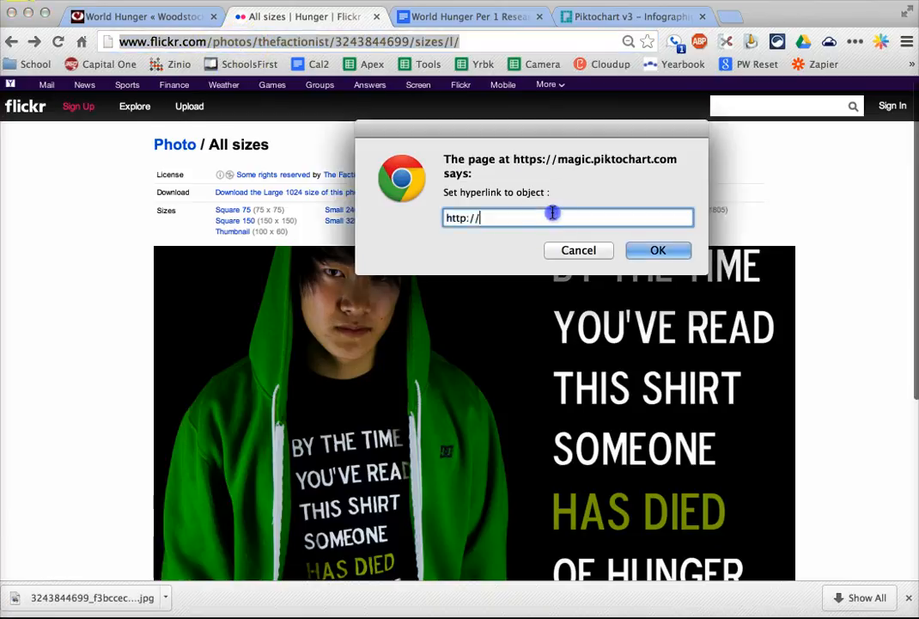
{"action": "key", "text": "super+v"}
{"action": "left_click", "coordinate": [632, 15]}
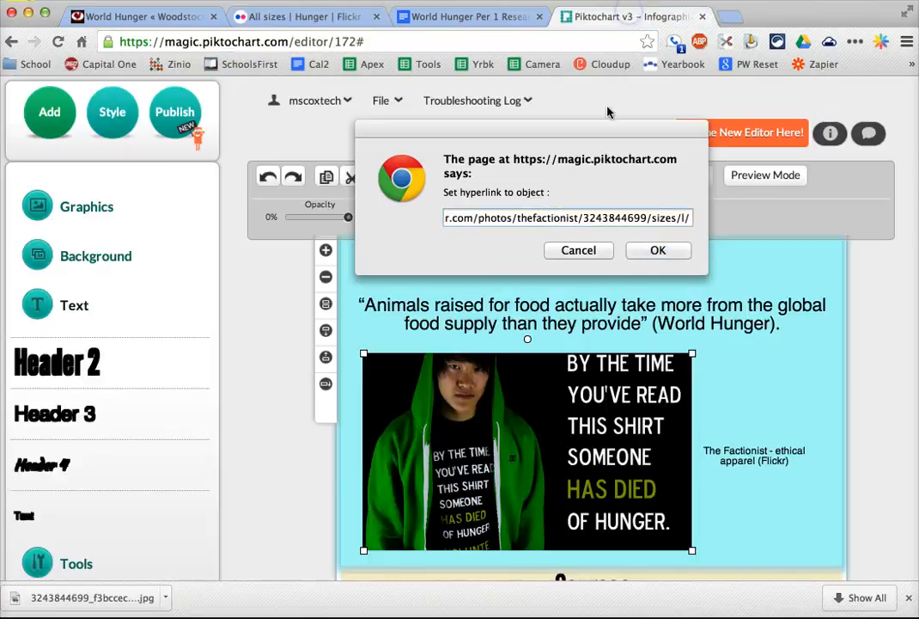
{"action": "left_click", "coordinate": [655, 251]}
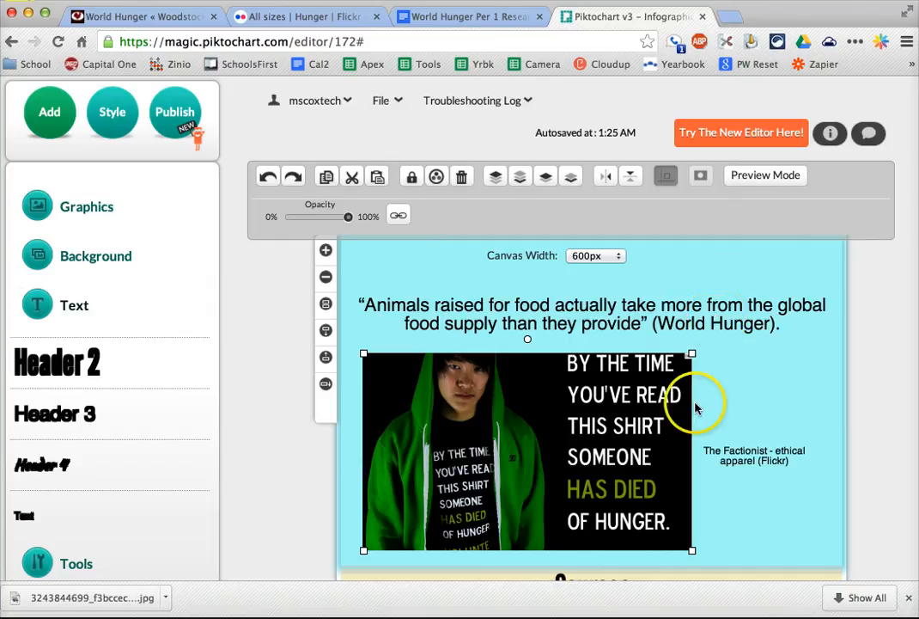
{"action": "left_click", "coordinate": [752, 384]}
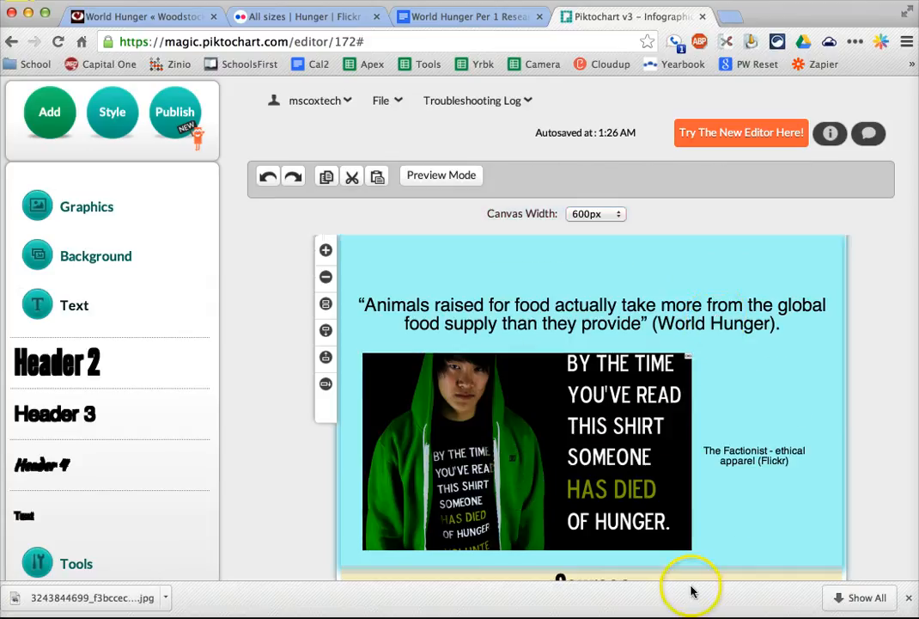
{"action": "scroll", "coordinate": [724, 489], "scroll_direction": "down", "scroll_amount": 3}
{"action": "scroll", "coordinate": [724, 489], "scroll_direction": "up", "scroll_amount": 6}
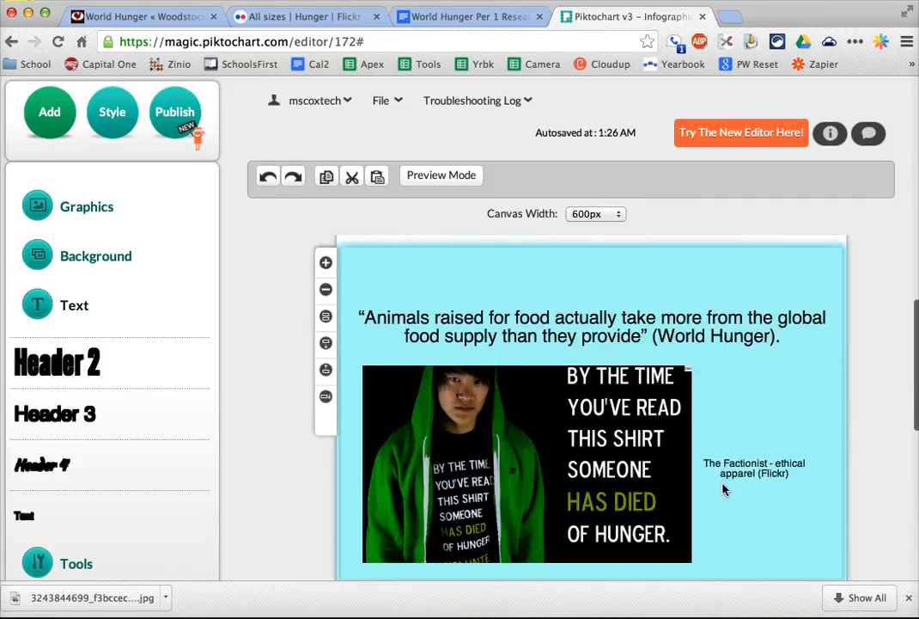
{"action": "scroll", "coordinate": [724, 489], "scroll_direction": "down", "scroll_amount": 5}
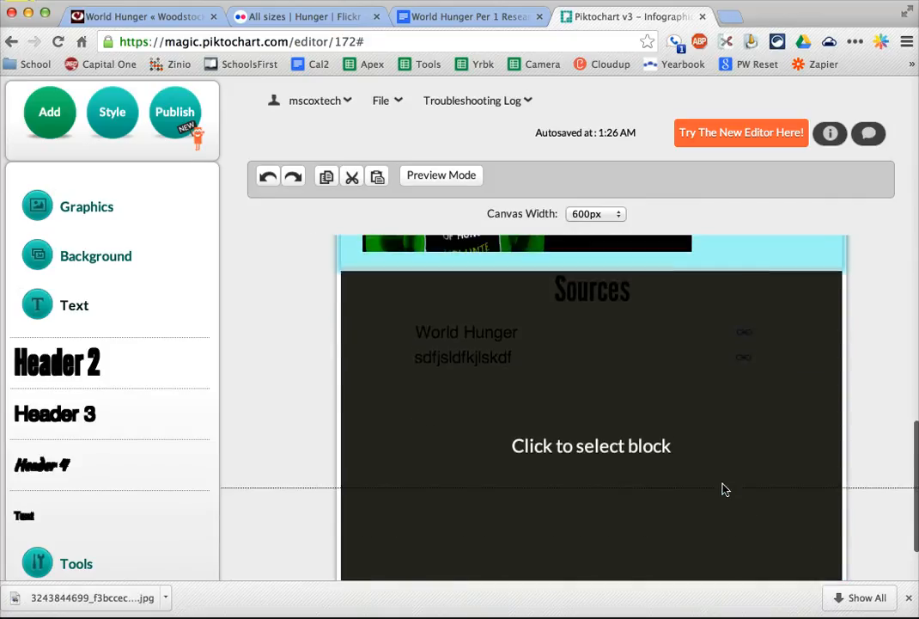
{"action": "scroll", "coordinate": [724, 489], "scroll_direction": "up", "scroll_amount": 5}
{"action": "left_click", "coordinate": [273, 334]}
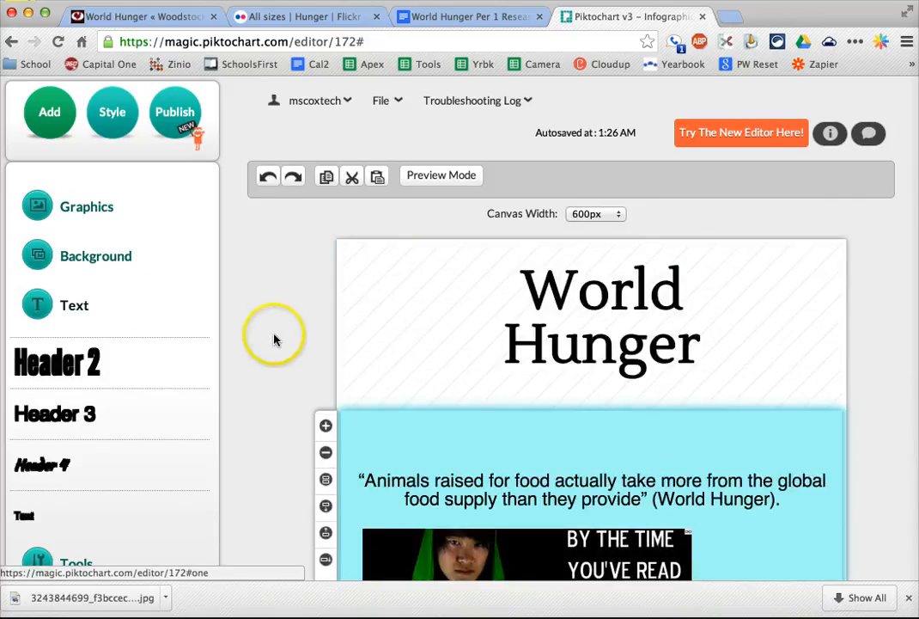